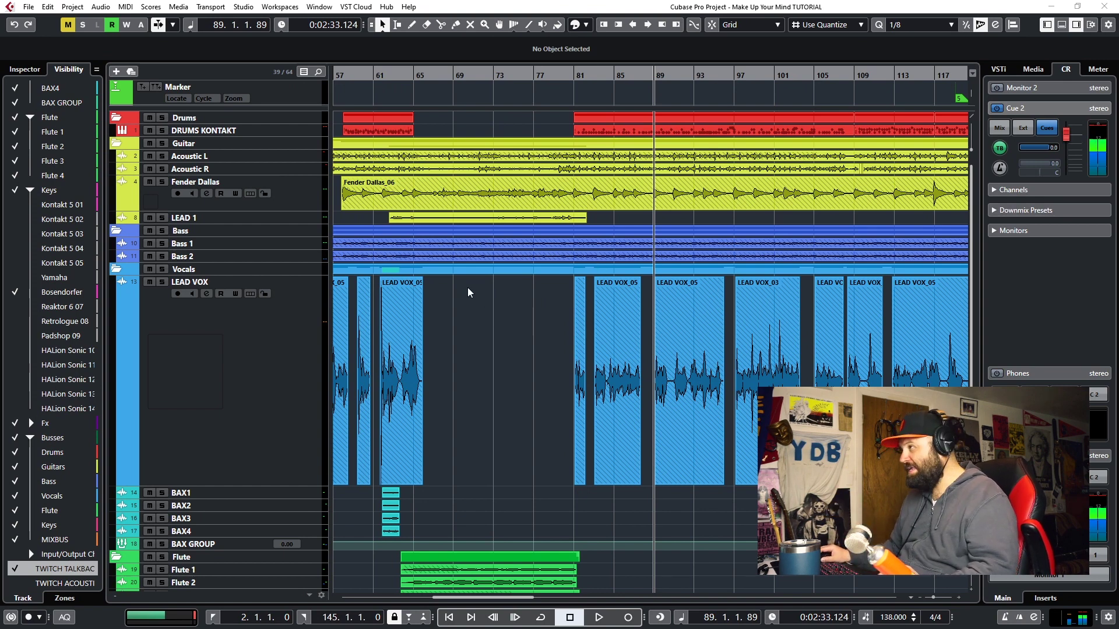
Play the arrangement from bar 64, where the flute section begins.
{"action": "scroll", "coordinate": [497, 321], "scroll_direction": "down", "scroll_amount": 5}
{"action": "scroll", "coordinate": [497, 322], "scroll_direction": "up", "scroll_amount": 5}
{"action": "scroll", "coordinate": [501, 338], "scroll_direction": "down", "scroll_amount": 2}
{"action": "scroll", "coordinate": [501, 339], "scroll_direction": "up", "scroll_amount": 2}
{"action": "left_click", "coordinate": [411, 76]}
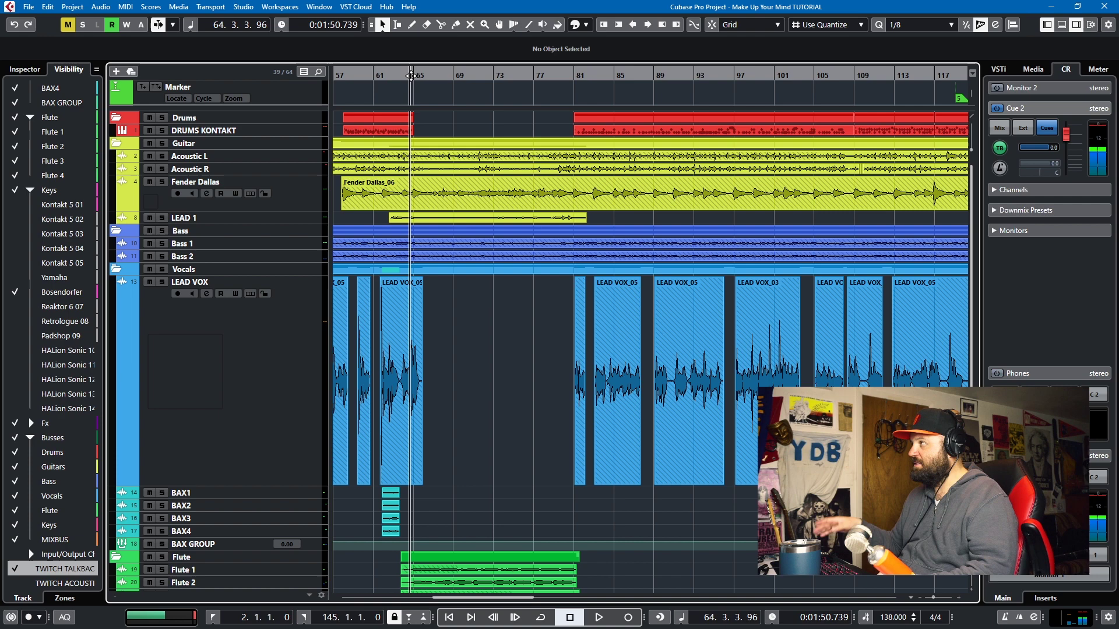
{"action": "key", "text": "space"}
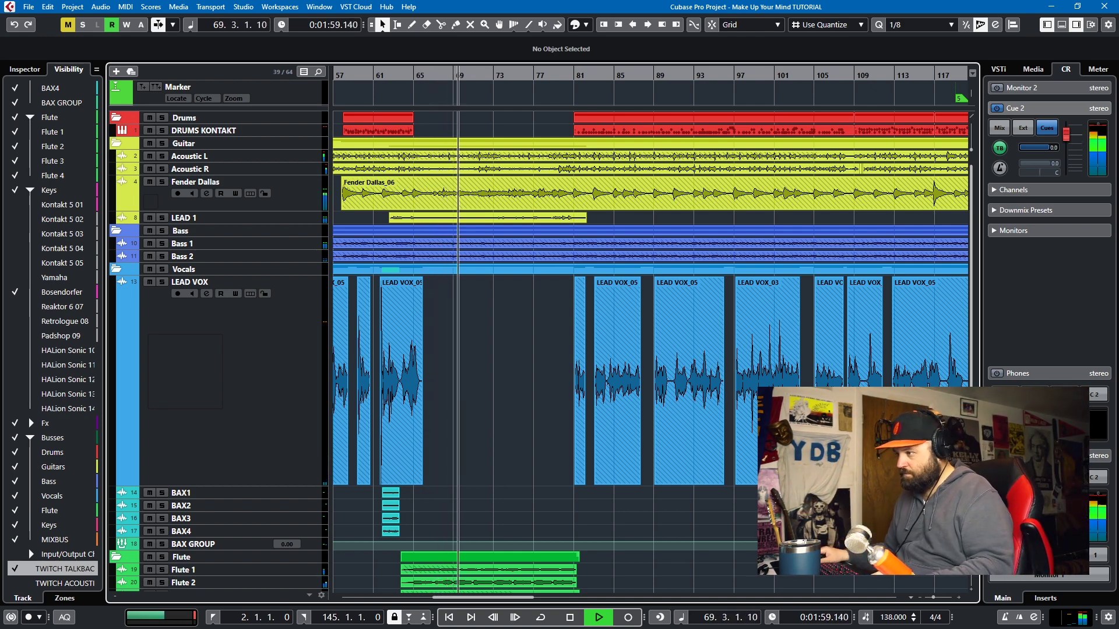
Solo the Flute folder briefly during playback, restore the full mix, and stop playback.
{"action": "scroll", "coordinate": [299, 327], "scroll_direction": "down", "scroll_amount": 5}
{"action": "left_click", "coordinate": [162, 365]}
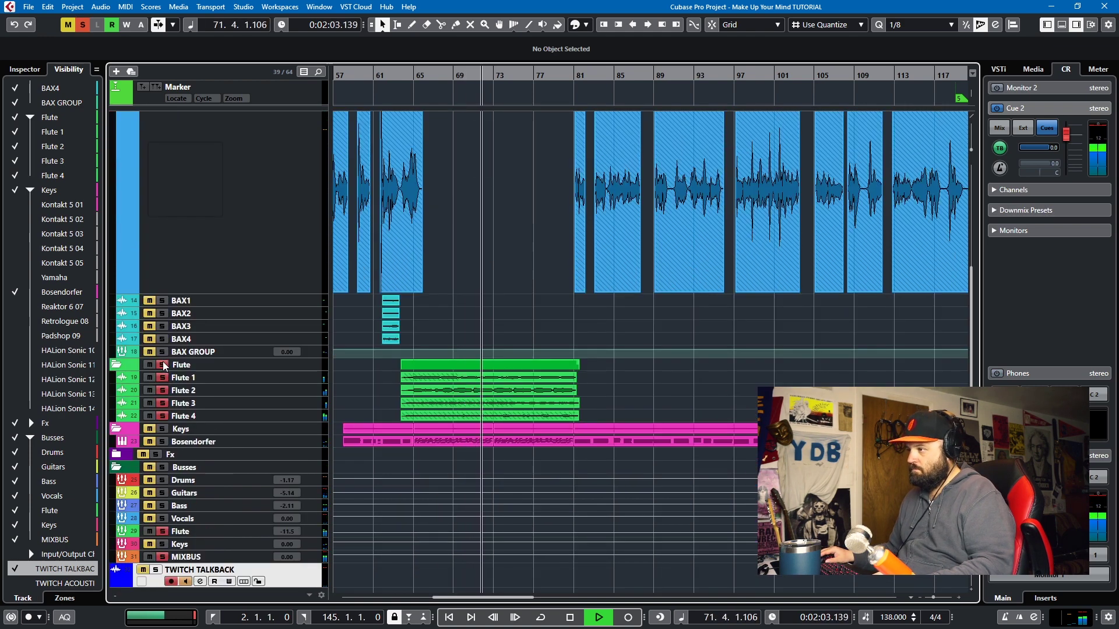
{"action": "left_click", "coordinate": [162, 365]}
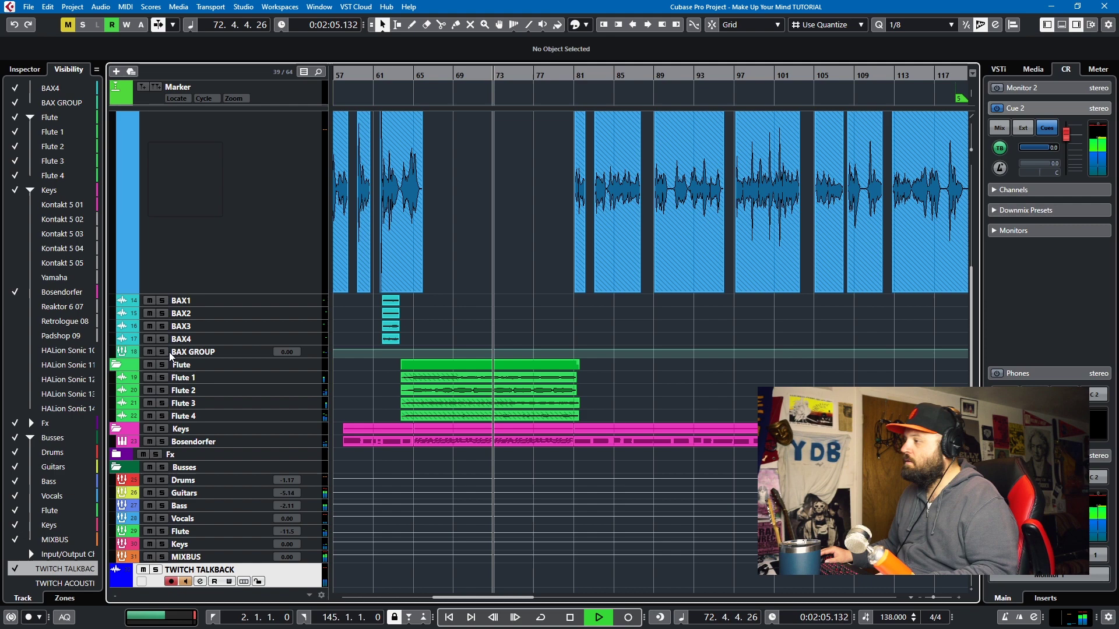
{"action": "double_click", "coordinate": [181, 366]}
{"action": "left_click", "coordinate": [569, 311]}
{"action": "key", "text": "space"}
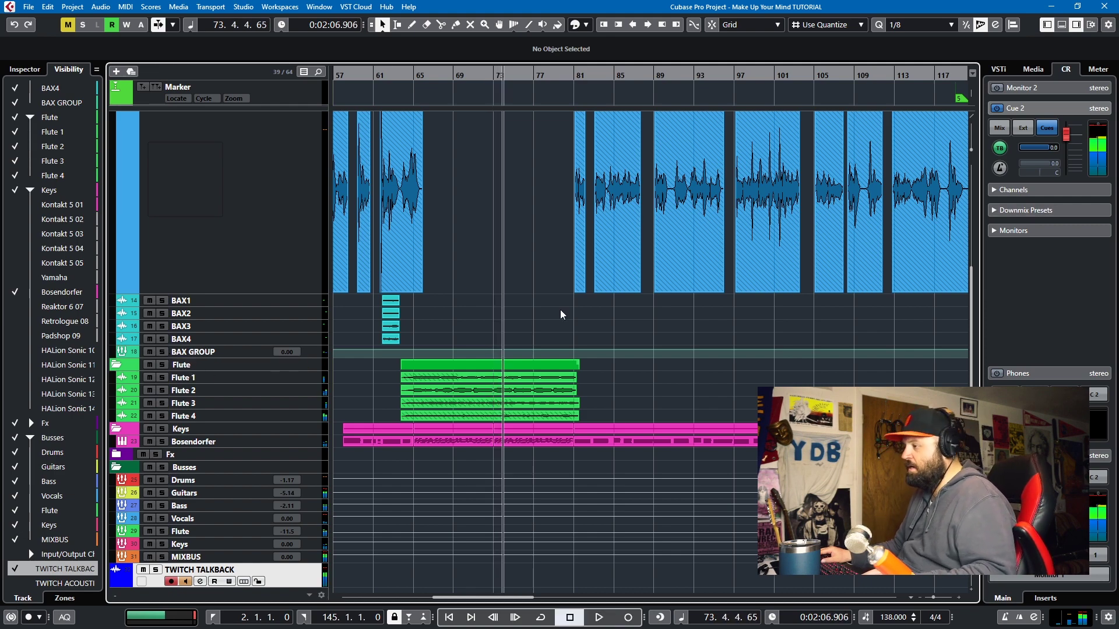
Play the song's ending from bar 129 through the LEAD VOX phrase up to bar 132, then stop.
{"action": "scroll", "coordinate": [725, 237], "scroll_direction": "down", "scroll_amount": 5}
{"action": "scroll", "coordinate": [649, 282], "scroll_direction": "right", "scroll_amount": 8}
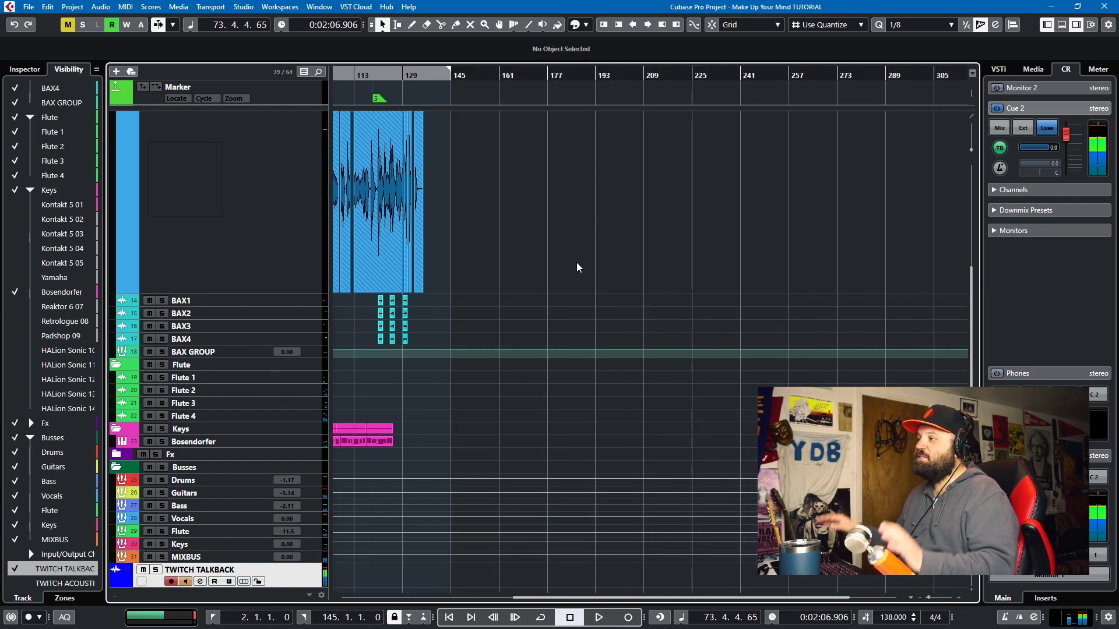
{"action": "key", "text": "h"}
{"action": "key", "text": "h"}
{"action": "key", "text": "h"}
{"action": "key", "text": "h"}
{"action": "key", "text": "h"}
{"action": "key", "text": "h"}
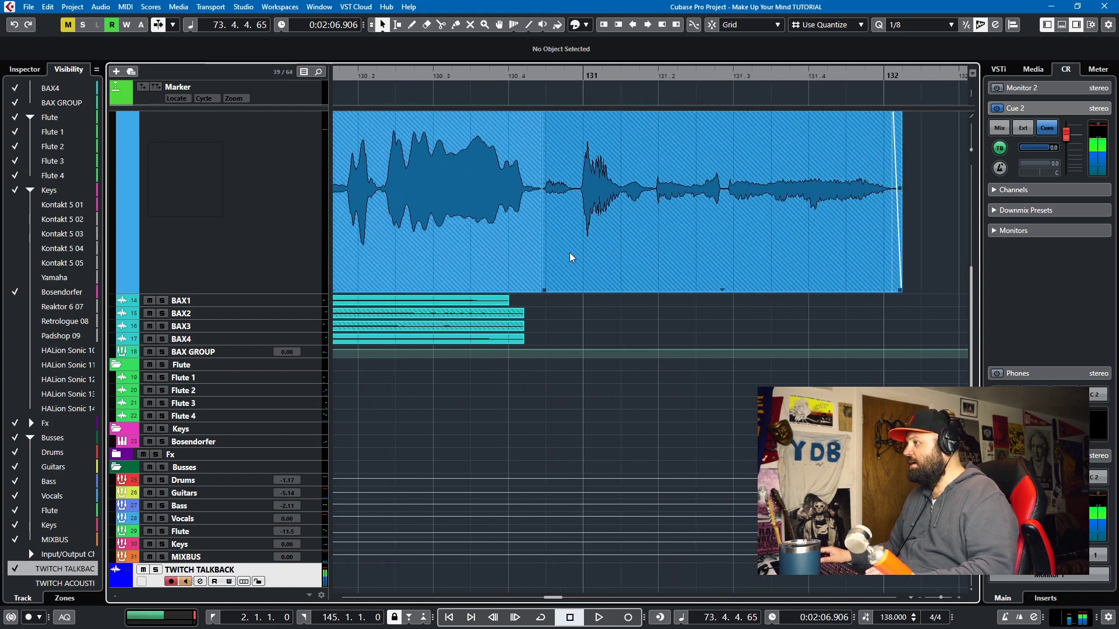
{"action": "scroll", "coordinate": [564, 248], "scroll_direction": "left", "scroll_amount": 5}
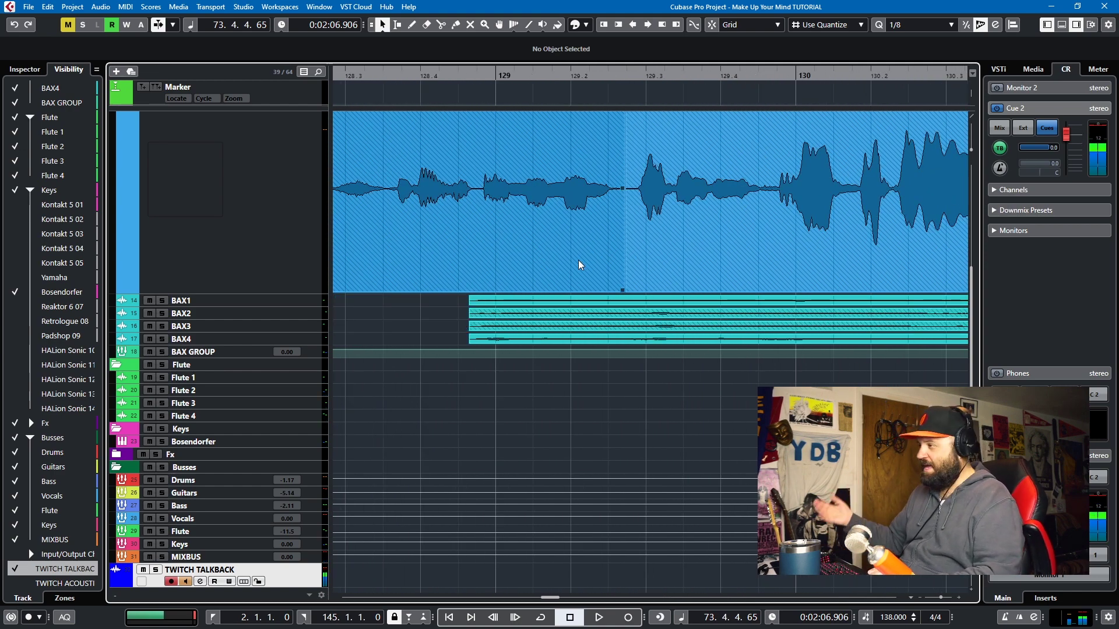
{"action": "scroll", "coordinate": [580, 258], "scroll_direction": "up", "scroll_amount": 5}
{"action": "scroll", "coordinate": [609, 364], "scroll_direction": "down", "scroll_amount": 2}
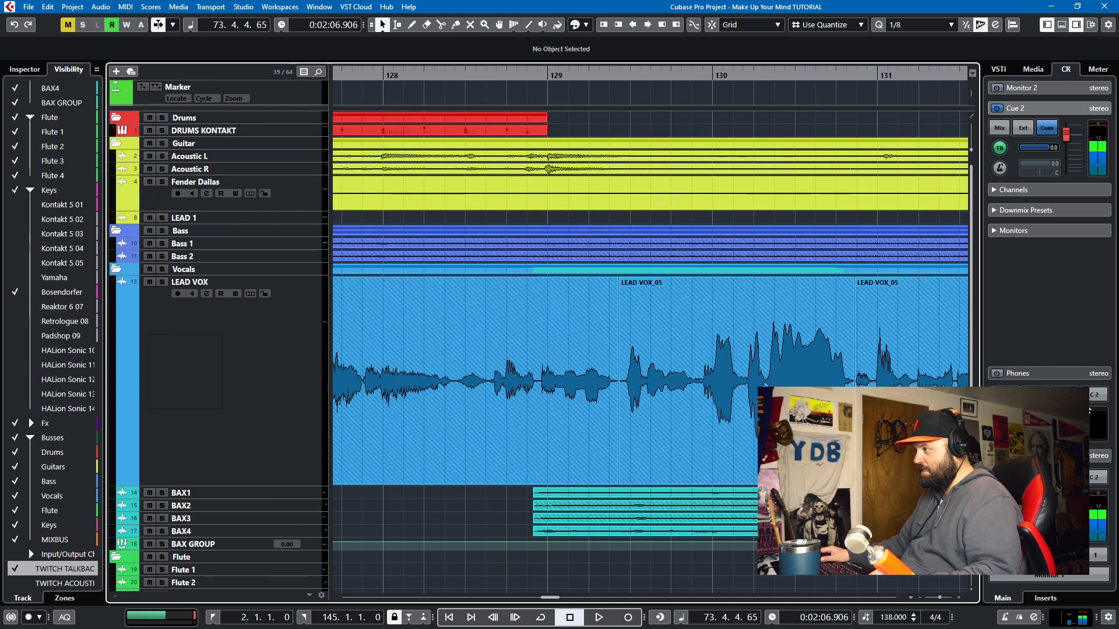
{"action": "key", "text": "g"}
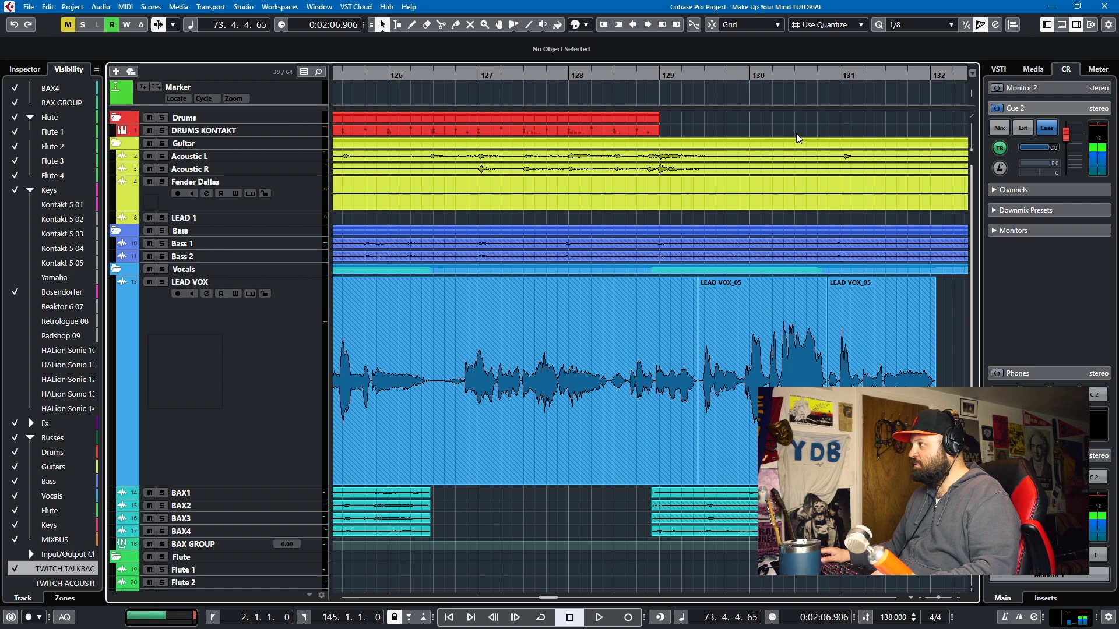
{"action": "left_click", "coordinate": [661, 76]}
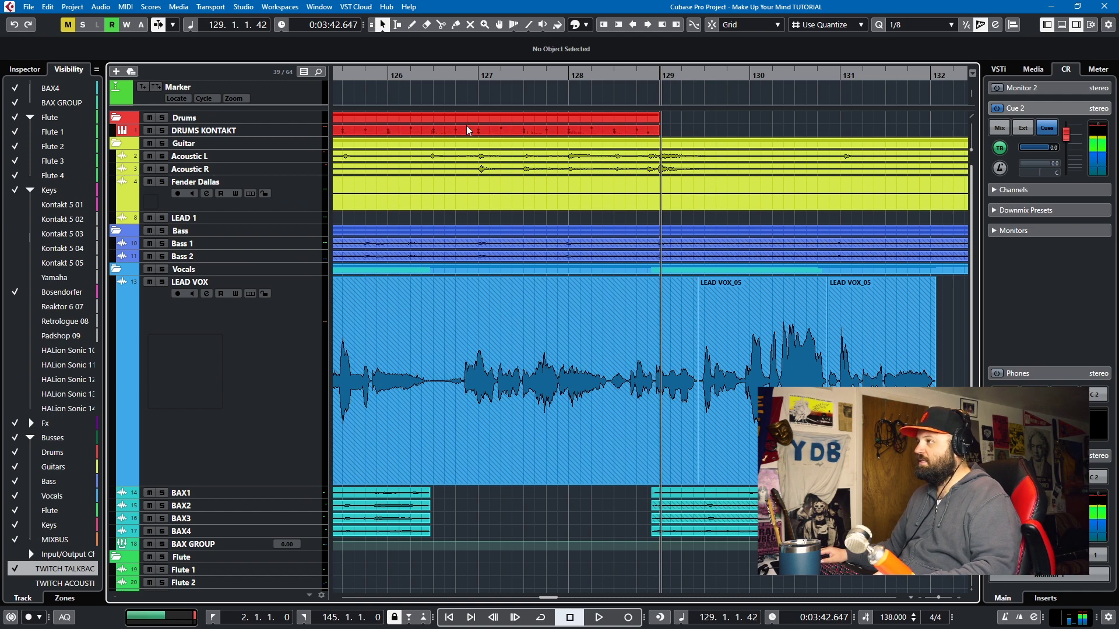
{"action": "key", "text": "space"}
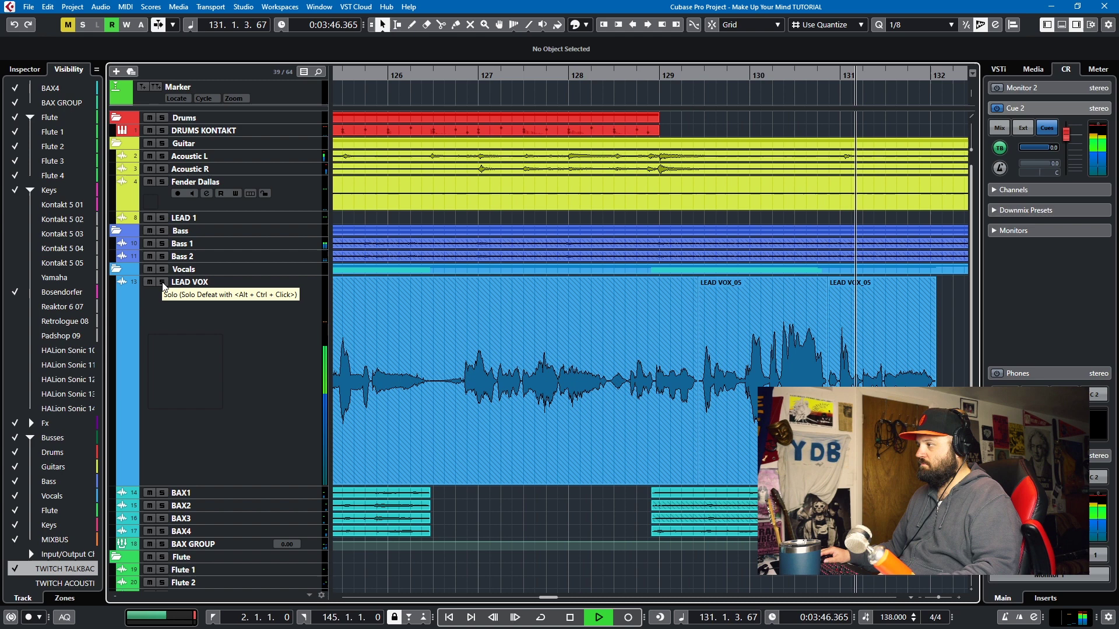
{"action": "key", "text": "space"}
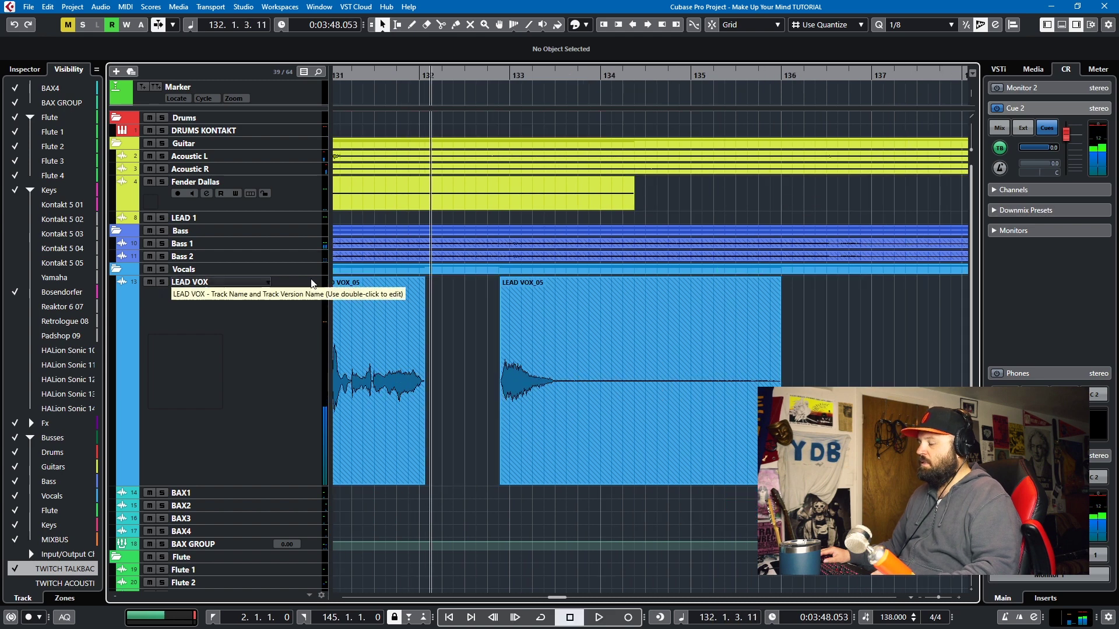
Select the LEAD VOX_05 event spanning bars 129 to 130 and audition it through the start of bar 131.
{"action": "scroll", "coordinate": [479, 375], "scroll_direction": "down", "scroll_amount": 3}
{"action": "scroll", "coordinate": [641, 431], "scroll_direction": "left", "scroll_amount": 3}
{"action": "left_click", "coordinate": [564, 370]}
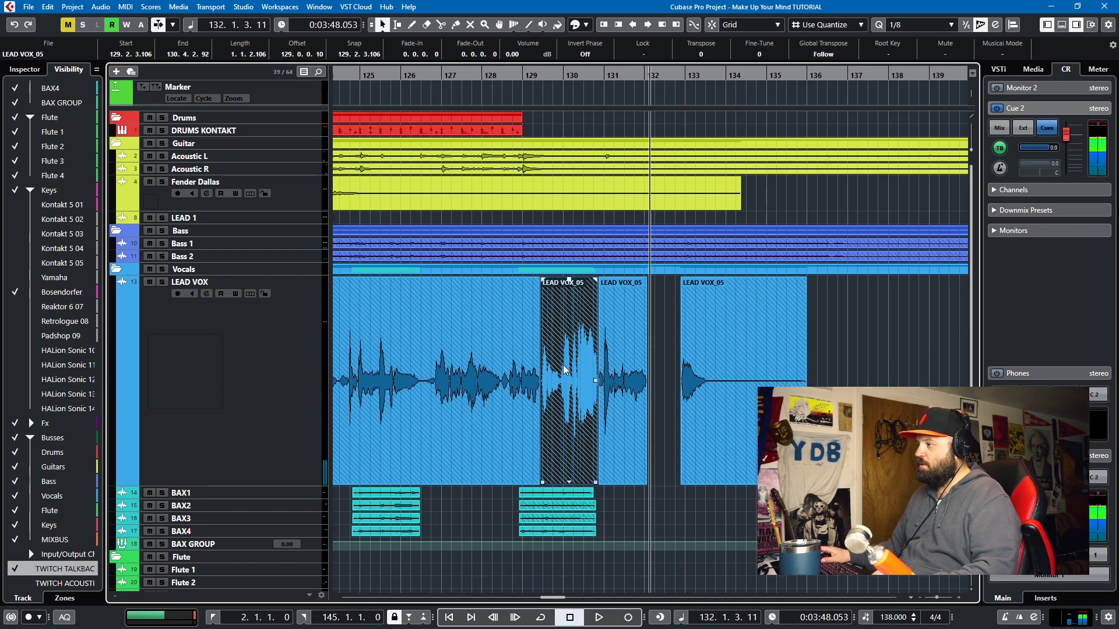
{"action": "scroll", "coordinate": [564, 382], "scroll_direction": "up", "scroll_amount": 5}
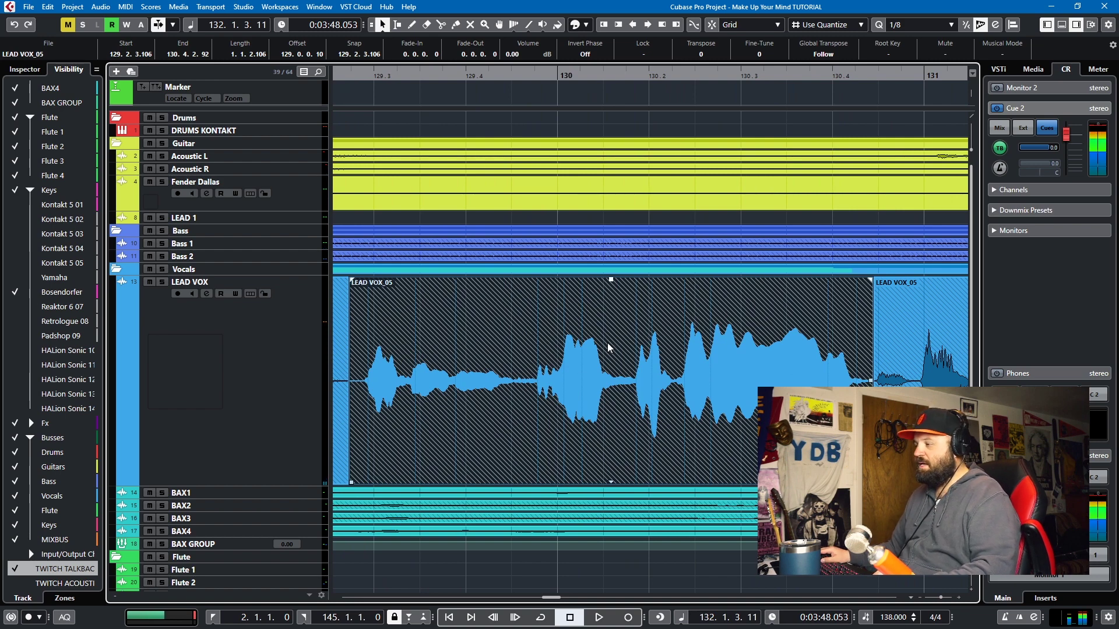
{"action": "key", "text": "KP_Subtract"}
{"action": "key", "text": "KP_Subtract"}
{"action": "key", "text": "space"}
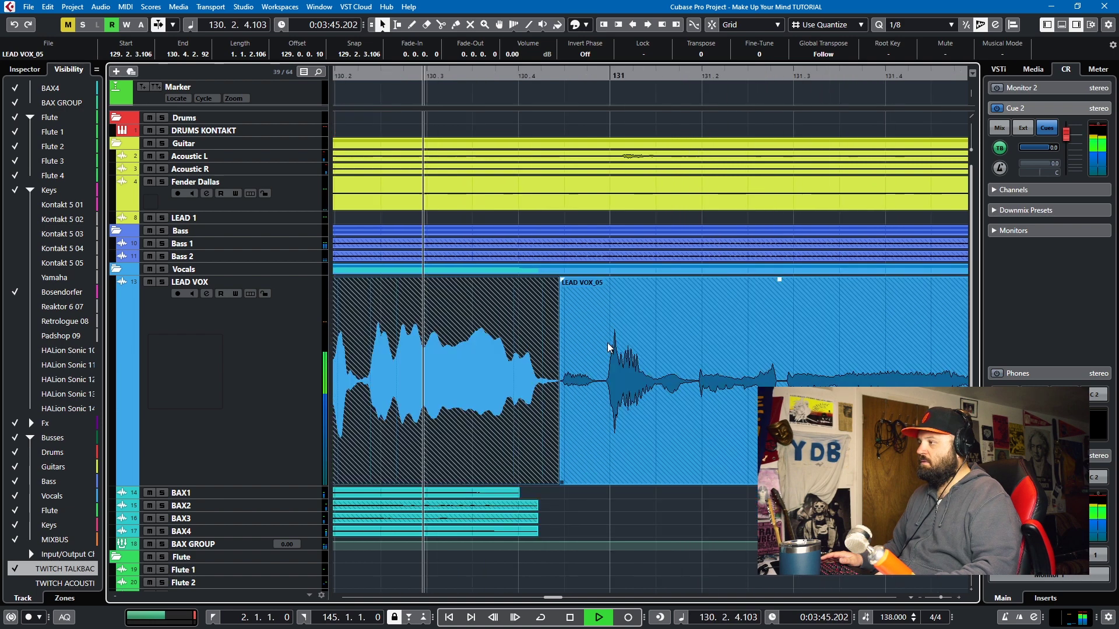
{"action": "key", "text": "space"}
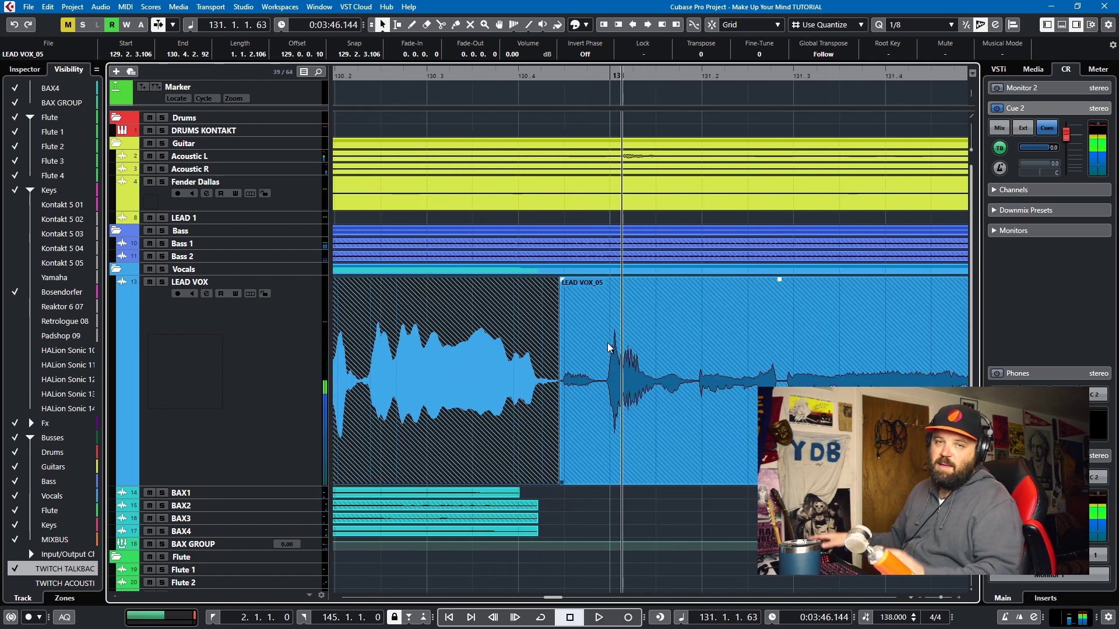
Select the LEAD VOX track, show its inserts in the Inspector, and inspect the QL Spaces reverb before closing it.
{"action": "left_click", "coordinate": [276, 366]}
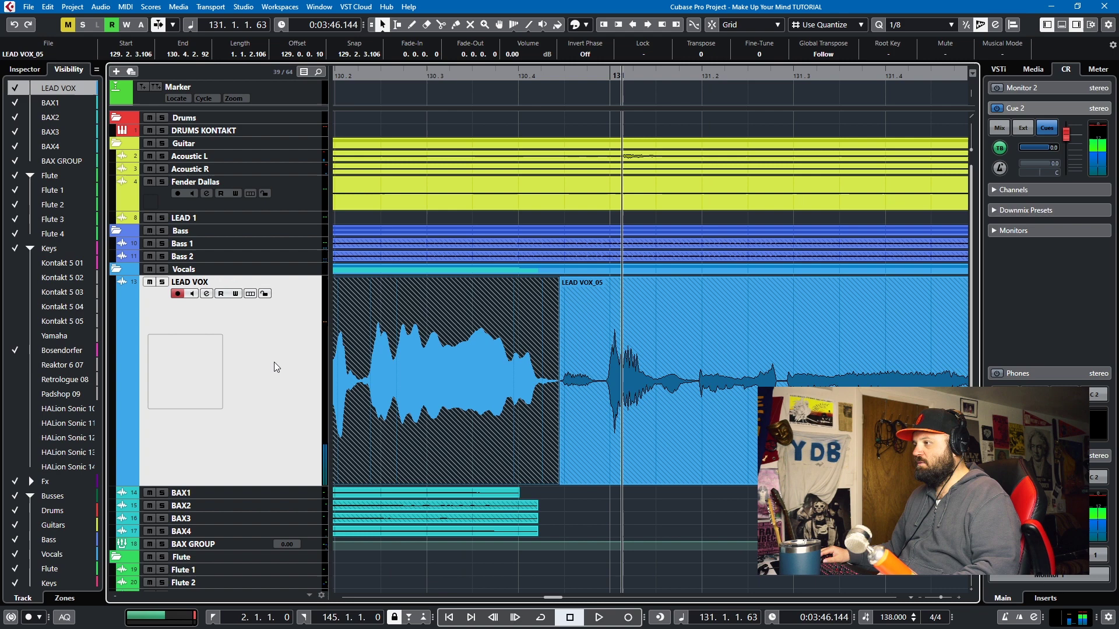
{"action": "left_click", "coordinate": [621, 328]}
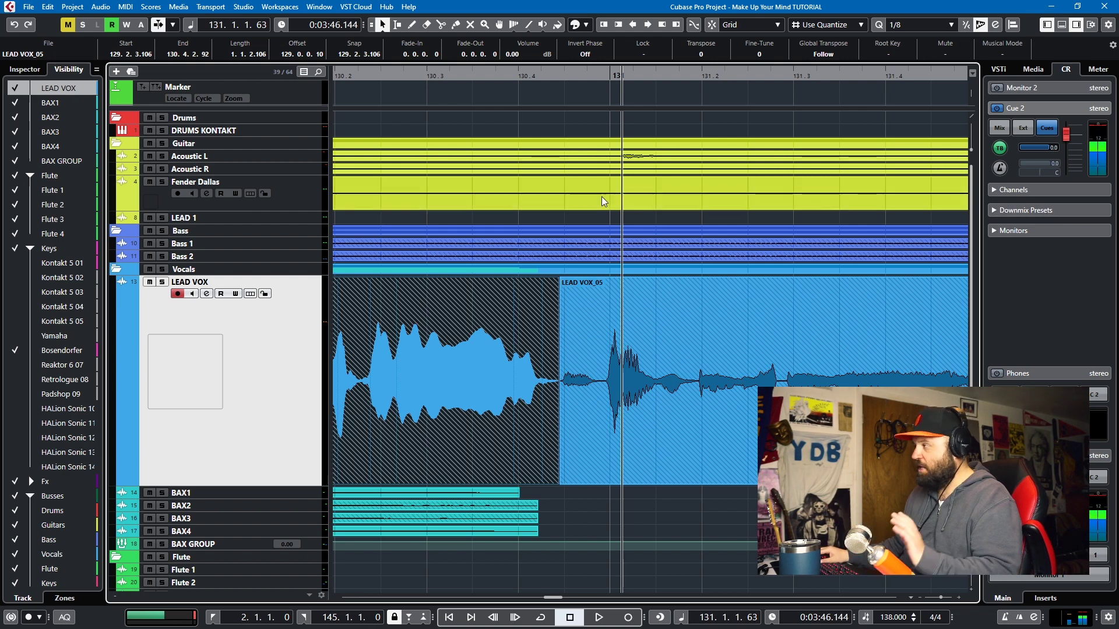
{"action": "scroll", "coordinate": [561, 320], "scroll_direction": "down", "scroll_amount": 2}
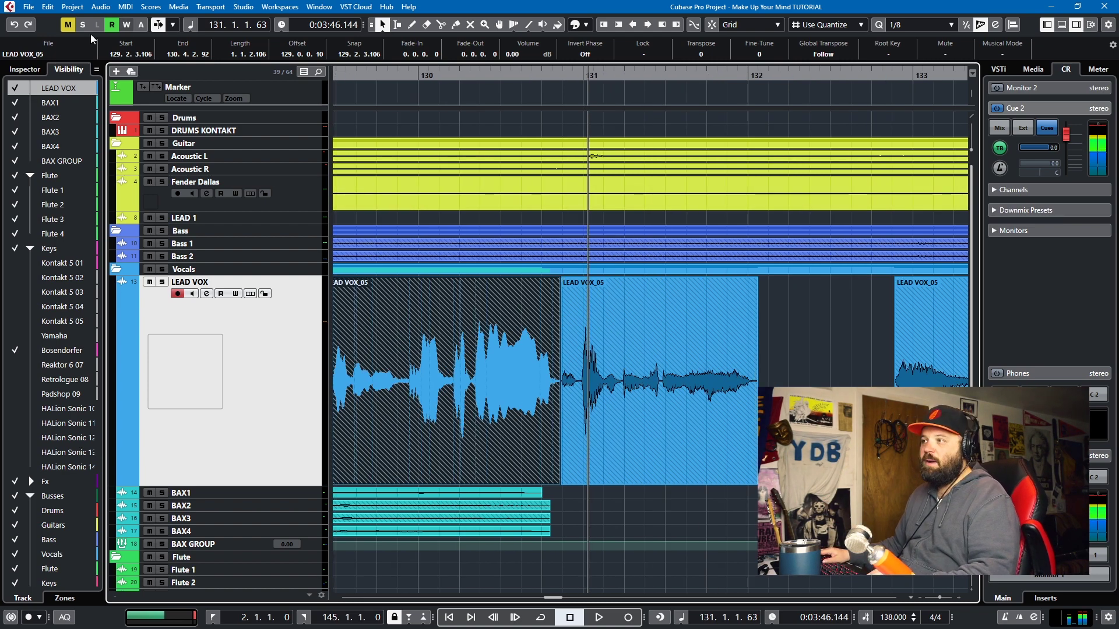
{"action": "left_click", "coordinate": [24, 69]}
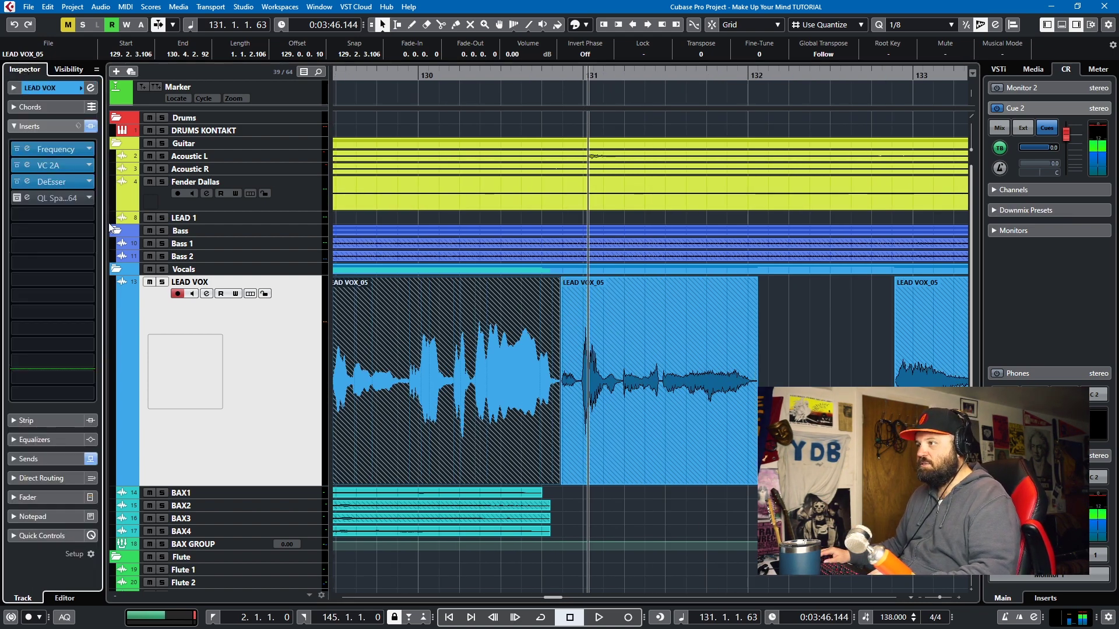
{"action": "left_click", "coordinate": [16, 198]}
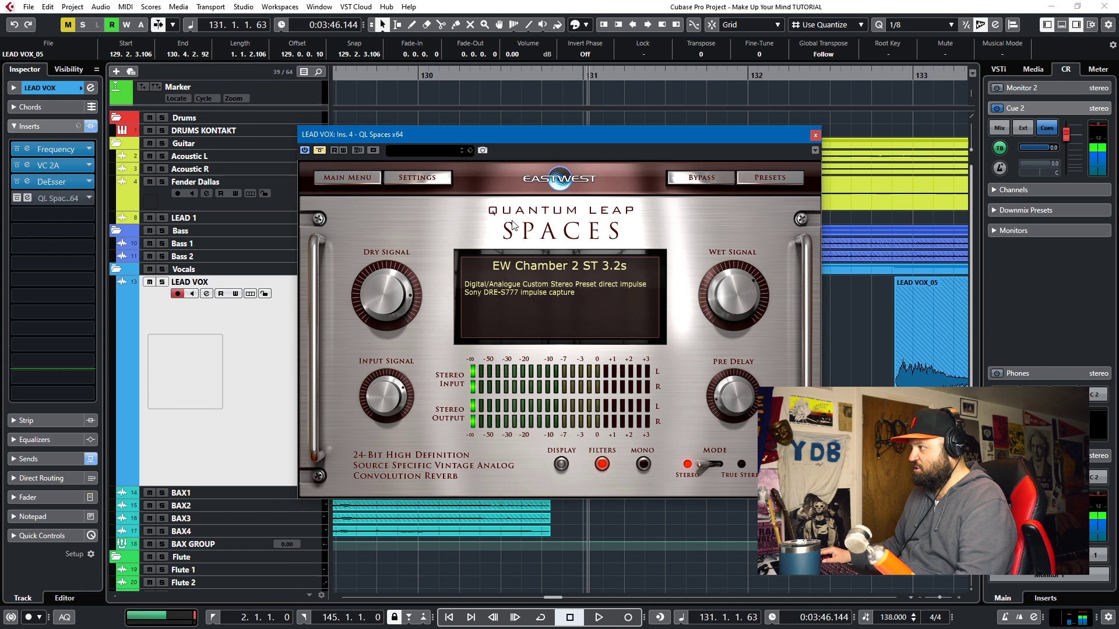
{"action": "left_click", "coordinate": [816, 136]}
Play the vocal from bar 128 and rehearse toggling the QL Spaces bypass on the LEAD VOX track.
{"action": "key", "text": "KP_Subtract"}
{"action": "key", "text": "KP_Subtract"}
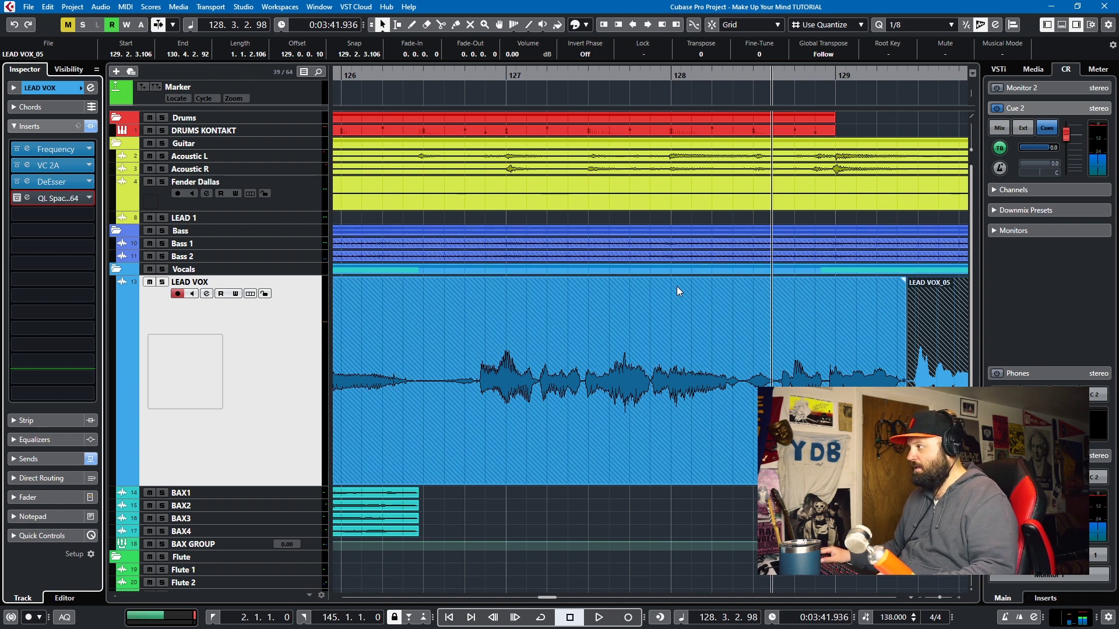
{"action": "scroll", "coordinate": [868, 368], "scroll_direction": "right", "scroll_amount": 3}
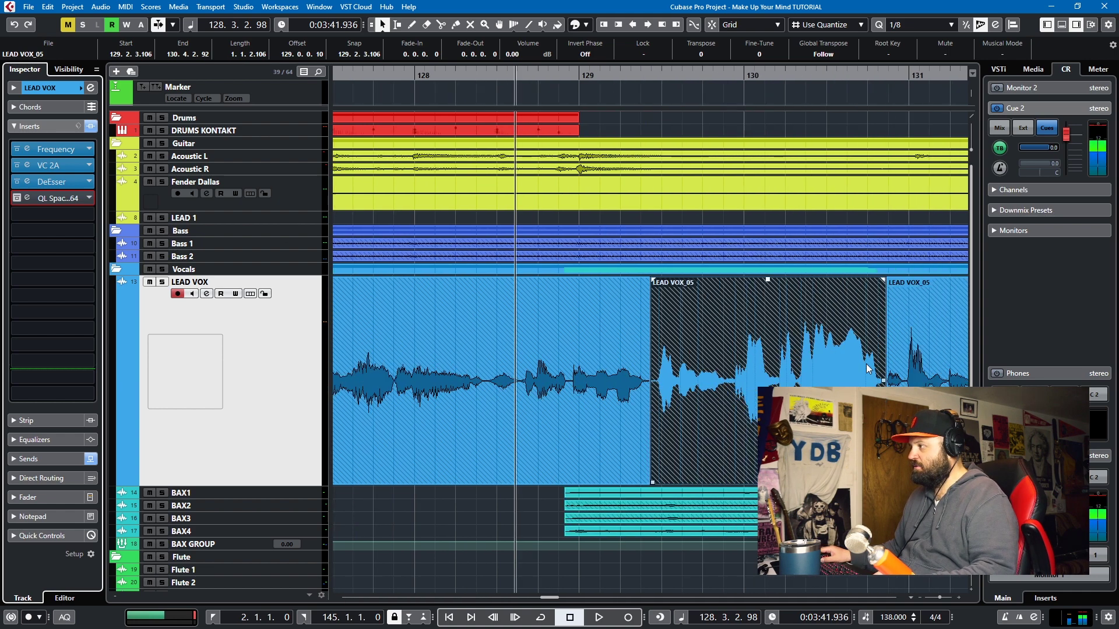
{"action": "scroll", "coordinate": [868, 369], "scroll_direction": "left", "scroll_amount": 1}
{"action": "key", "text": "space"}
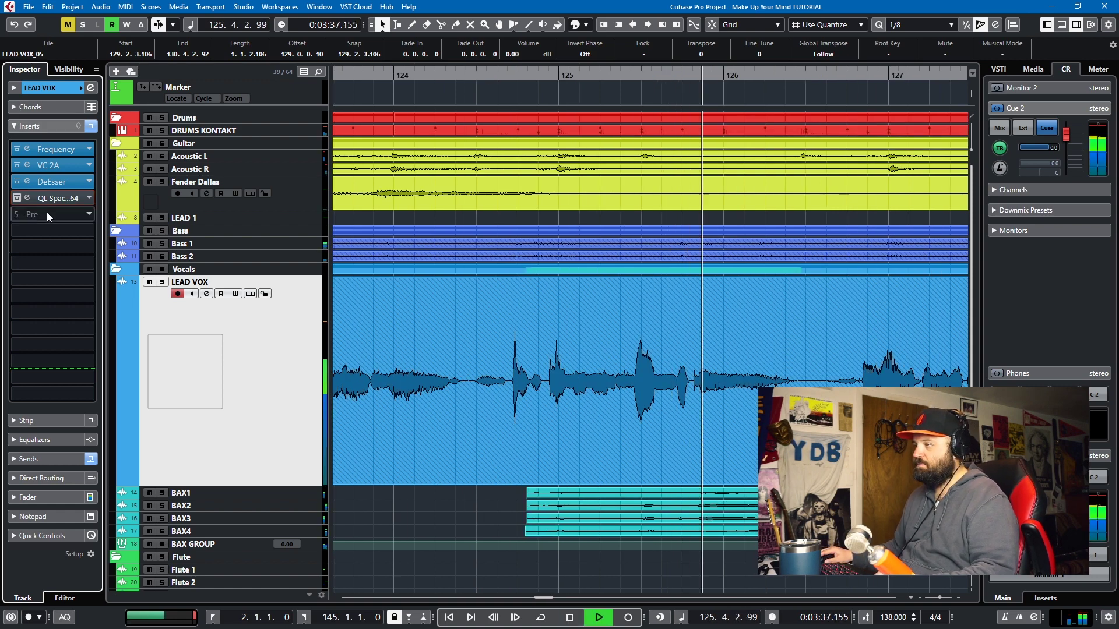
{"action": "left_click", "coordinate": [16, 198]}
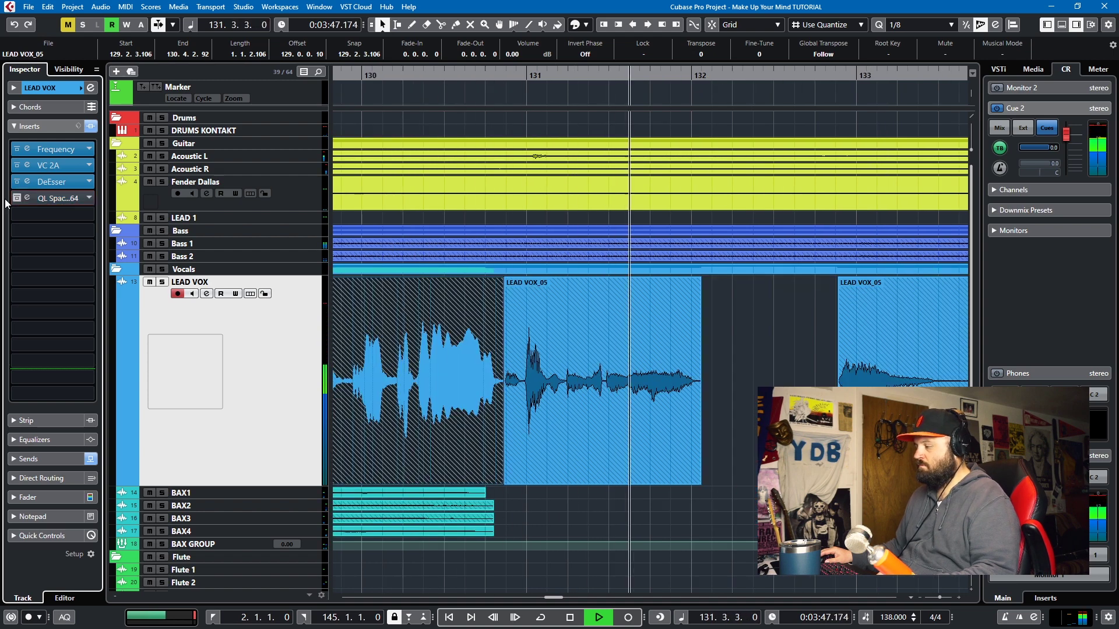
{"action": "key", "text": "space"}
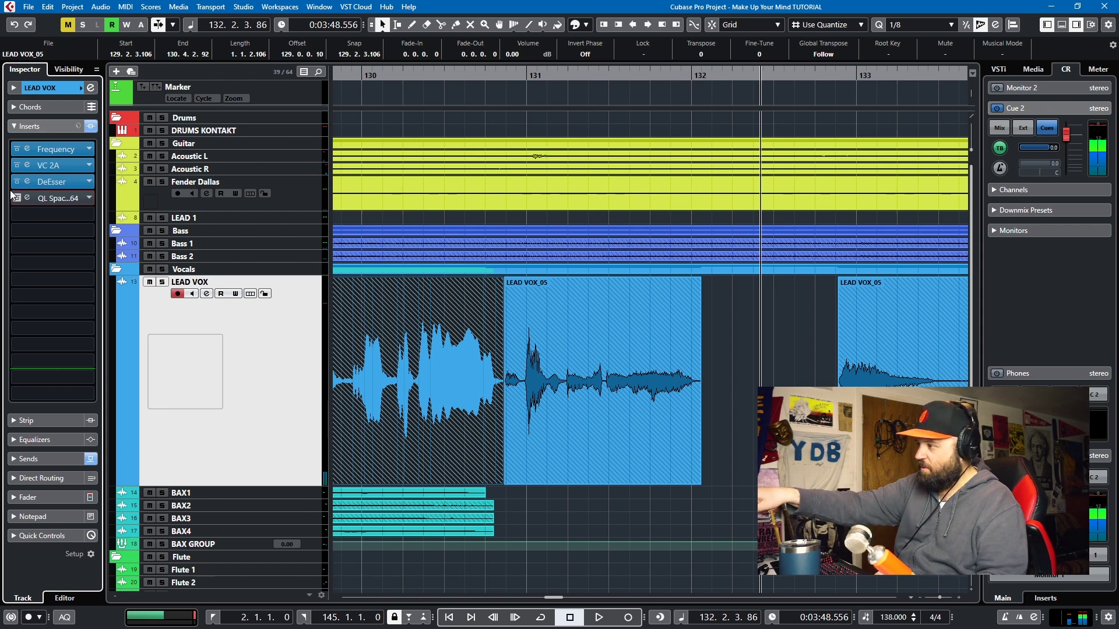
Enable automation writing on LEAD VOX and record QL Spaces being un-bypassed for the phrase in bar 130, then bypassed again.
{"action": "key", "text": "KP_Subtract"}
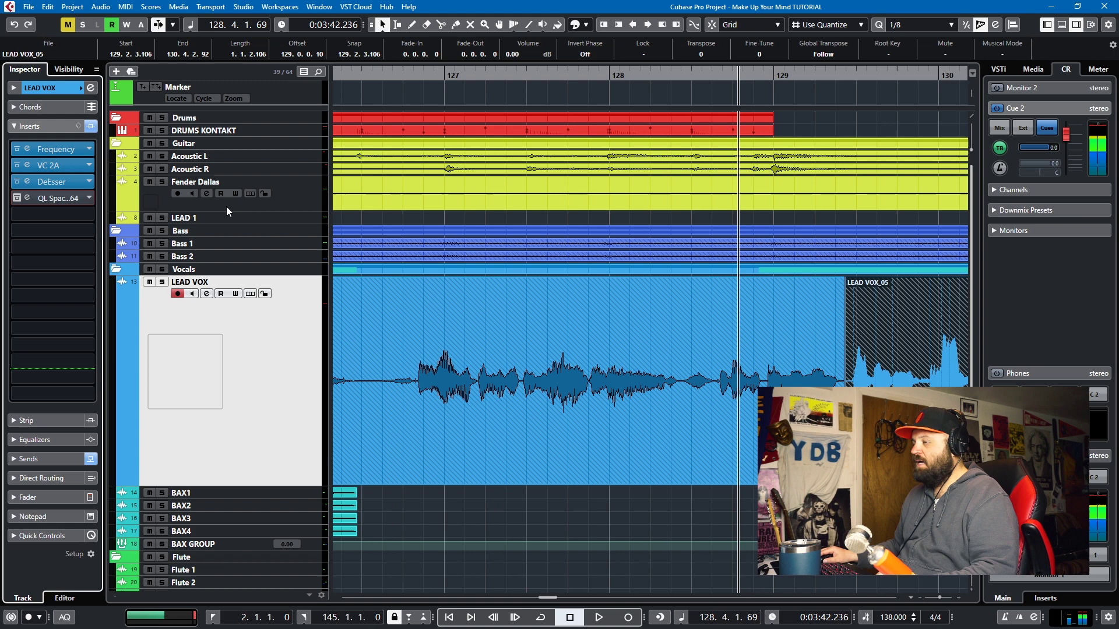
{"action": "left_click", "coordinate": [236, 294]}
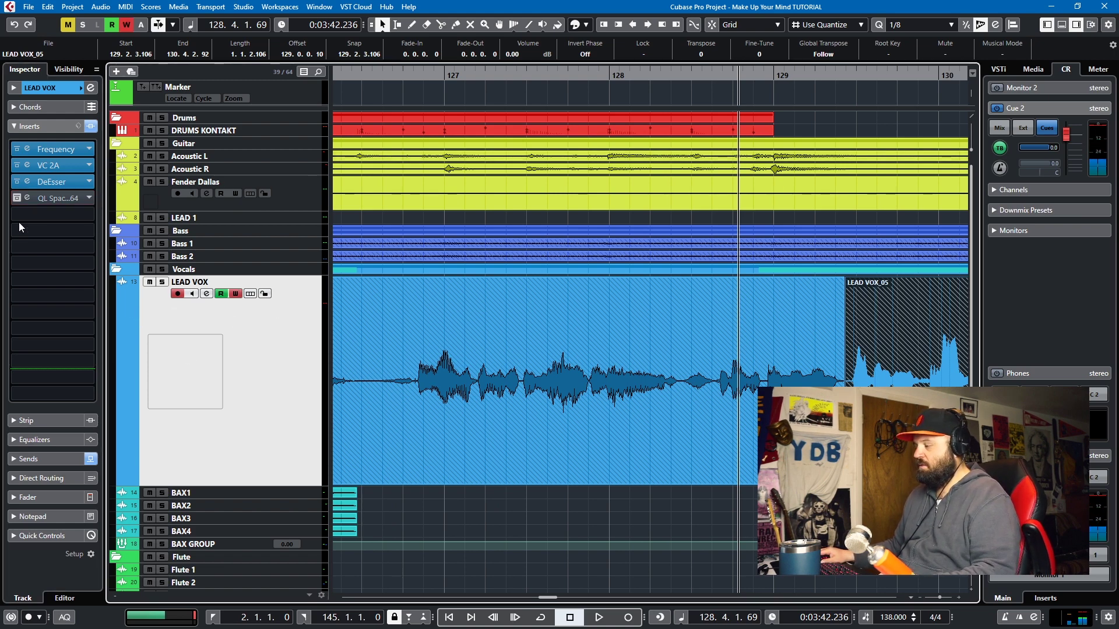
{"action": "key", "text": "space"}
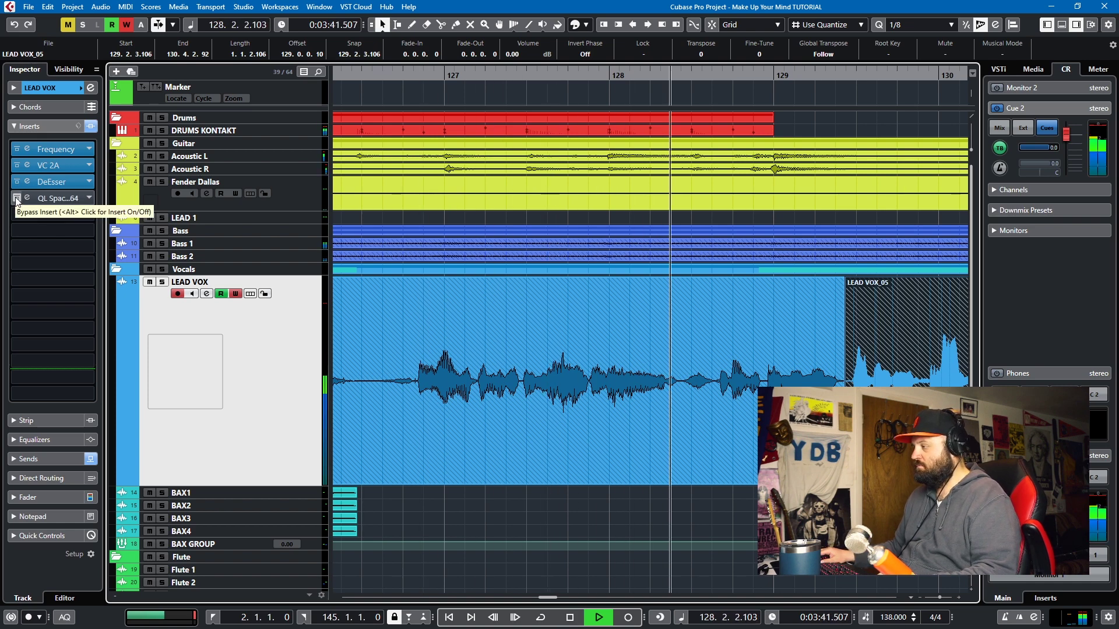
{"action": "left_click", "coordinate": [17, 199]}
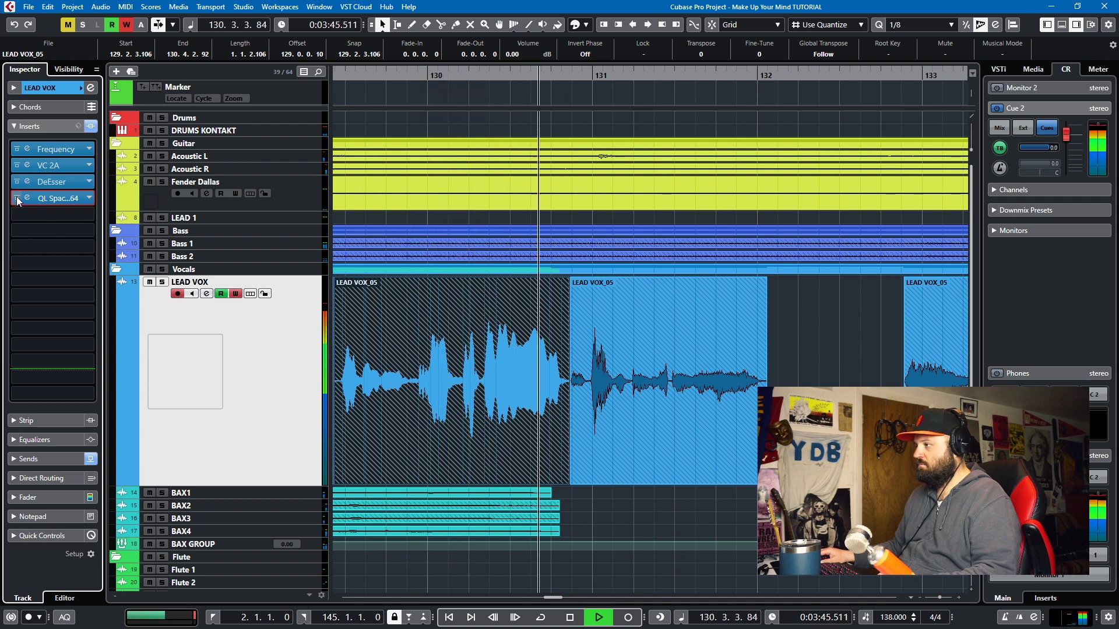
{"action": "left_click", "coordinate": [18, 199]}
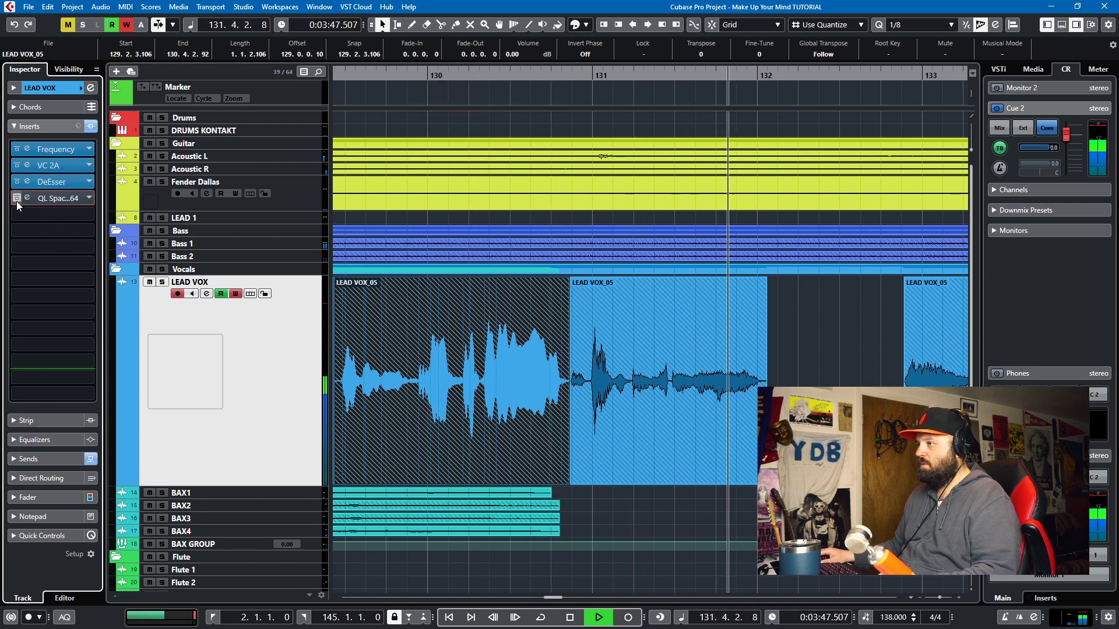
{"action": "key", "text": "space"}
Show all used automation and select the QL Spaces bypass lane under LEAD VOX.
{"action": "right_click", "coordinate": [244, 373]}
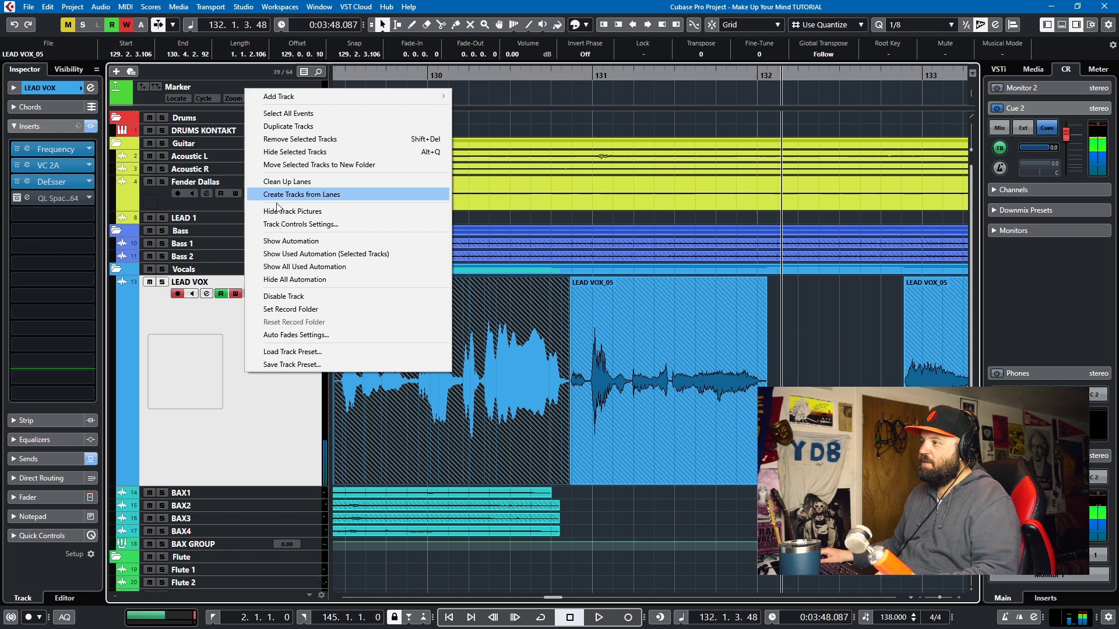
{"action": "left_click", "coordinate": [313, 268]}
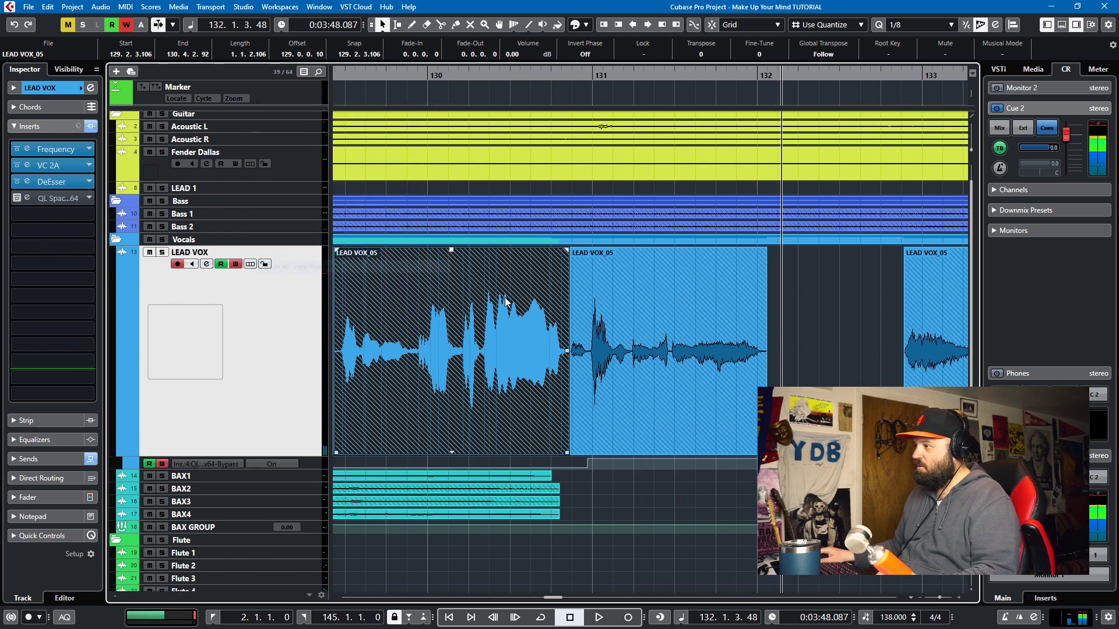
{"action": "left_click", "coordinate": [313, 464]}
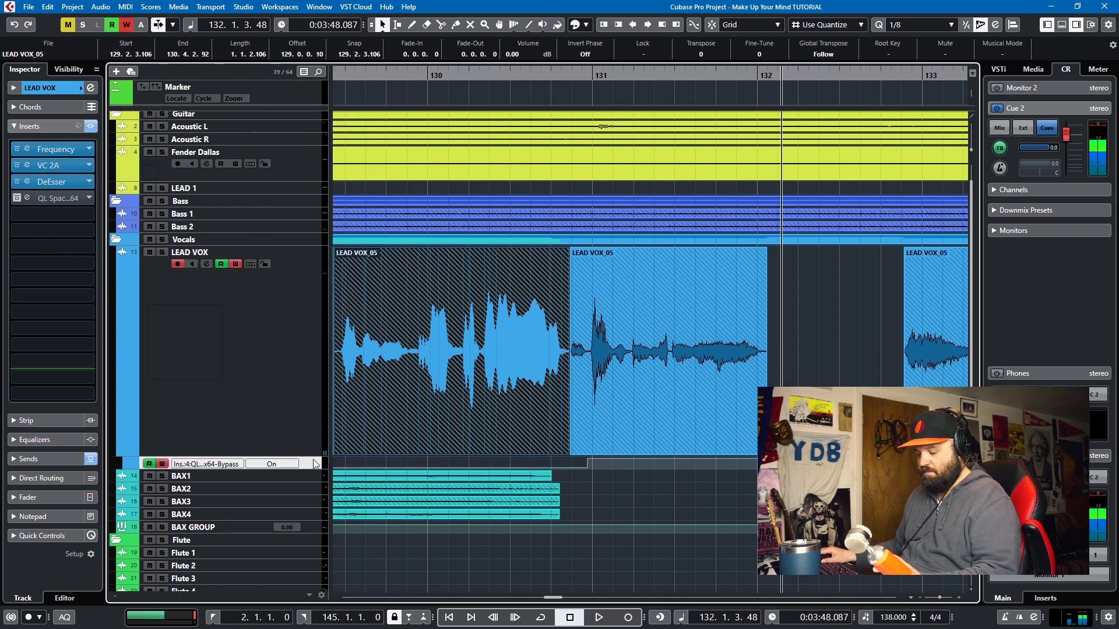
Enlarge the QL Spaces bypass lane and the LEAD VOX track so the vocal phrase can be compared with its automation.
{"action": "key", "text": "z"}
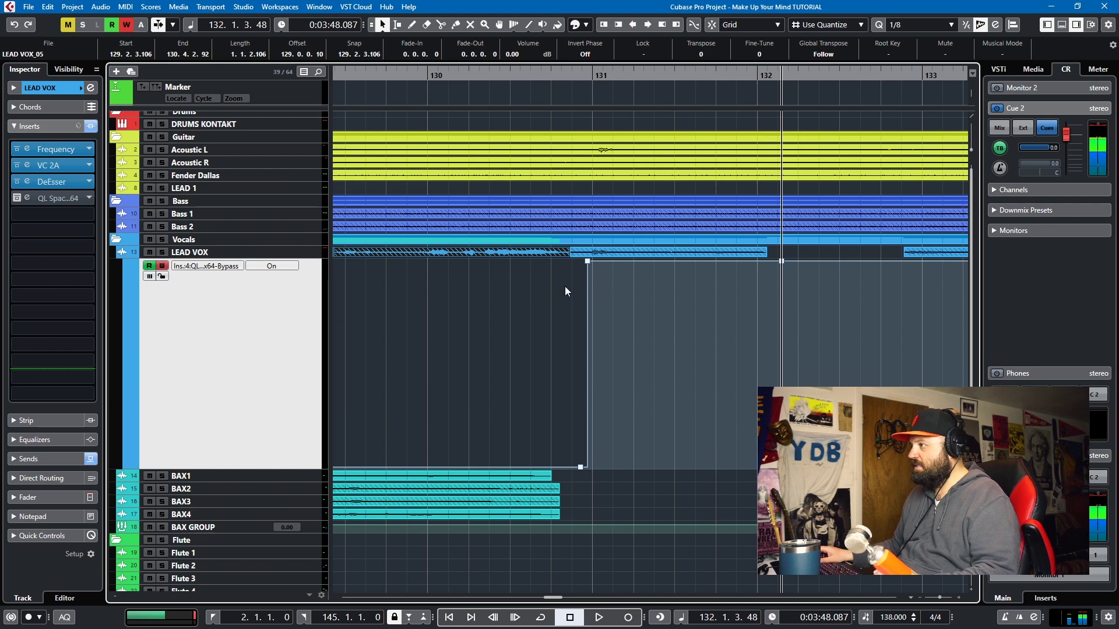
{"action": "scroll", "coordinate": [564, 288], "scroll_direction": "down", "scroll_amount": 3}
{"action": "scroll", "coordinate": [557, 295], "scroll_direction": "left", "scroll_amount": 2}
{"action": "scroll", "coordinate": [554, 295], "scroll_direction": "up", "scroll_amount": 4}
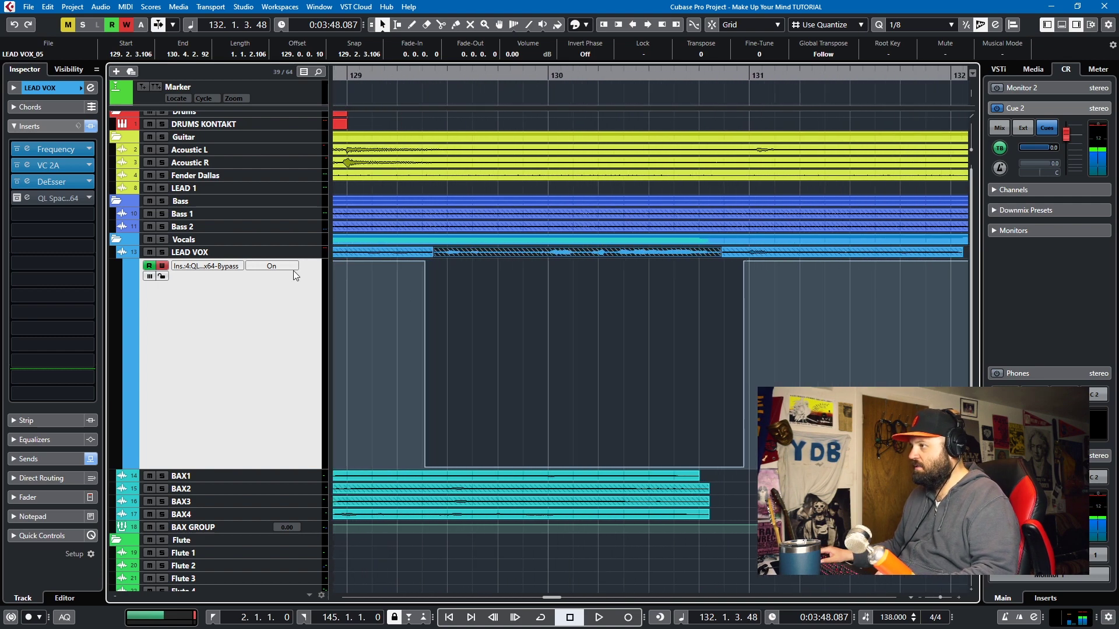
{"action": "left_click", "coordinate": [306, 256]}
{"action": "left_click_drag", "start_coordinate": [311, 258], "coordinate": [320, 293]}
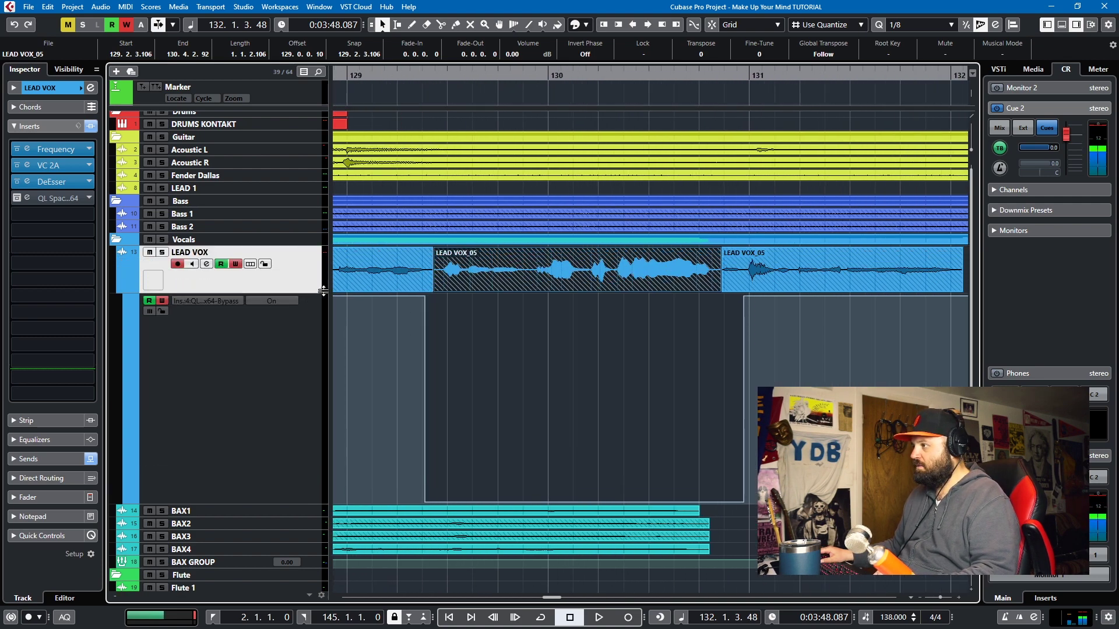
Move the bypass automation points at the phrase's start in bar 129 to 129.2.4.57.
{"action": "left_click", "coordinate": [423, 296]}
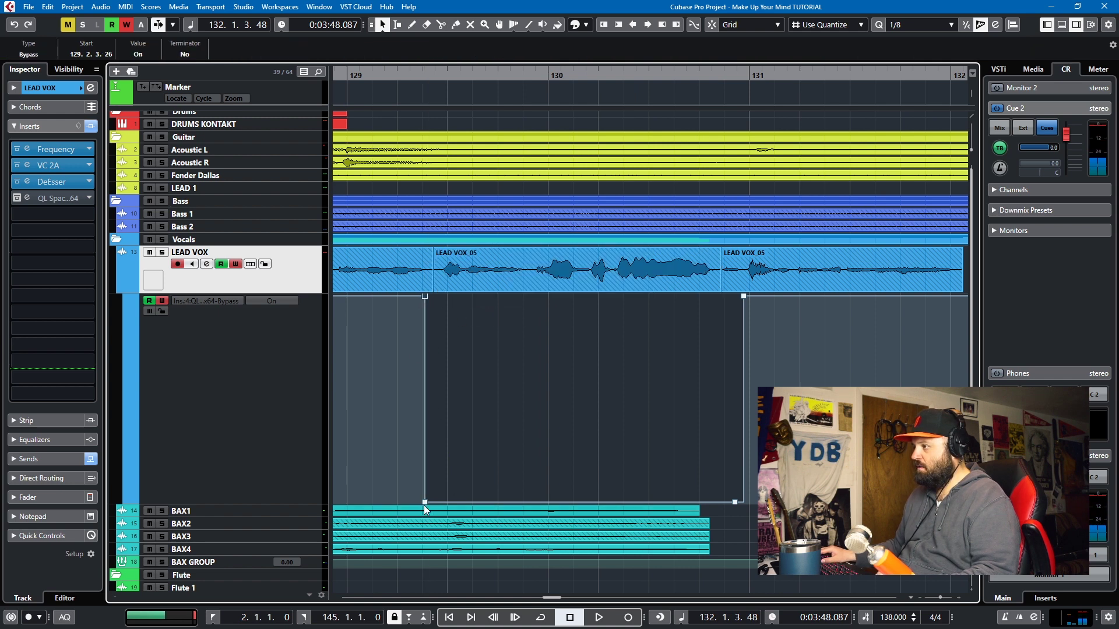
{"action": "left_click_drag", "start_coordinate": [427, 504], "coordinate": [441, 501]}
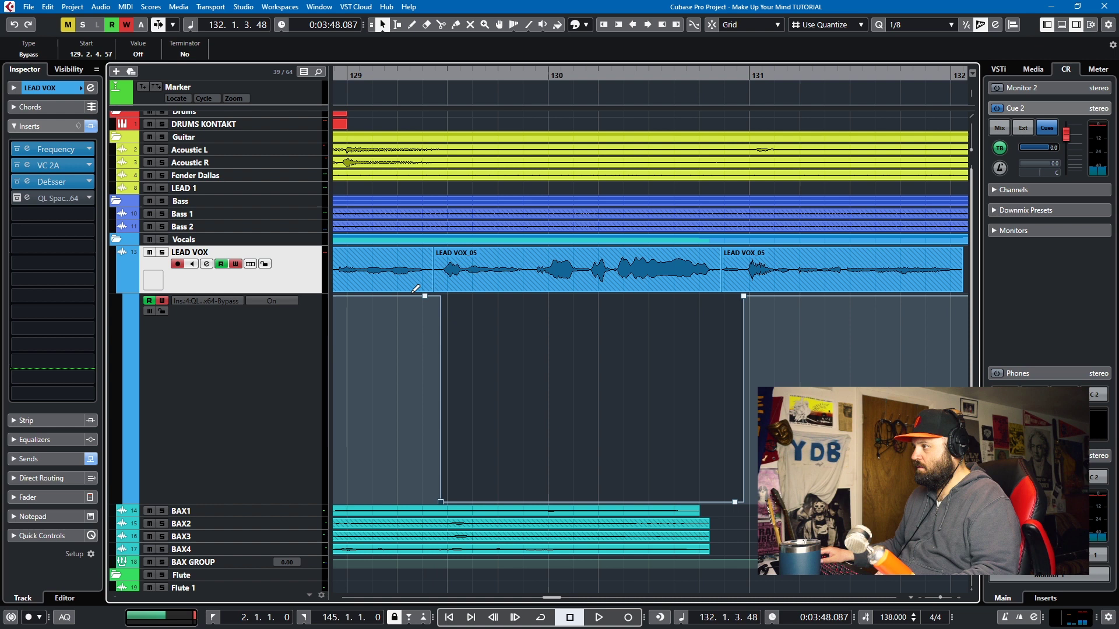
{"action": "left_click_drag", "start_coordinate": [425, 297], "coordinate": [441, 296]}
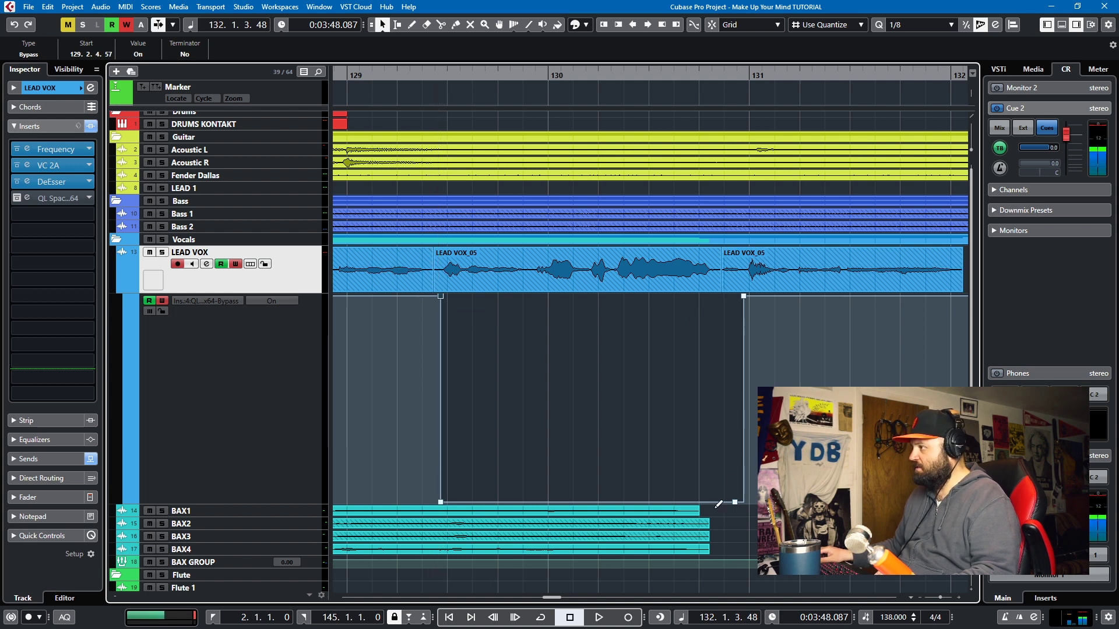
Move the bypass automation points at the phrase's end to 130.4.2.96 and play back the edited automation.
{"action": "left_click_drag", "start_coordinate": [734, 508], "coordinate": [722, 503]}
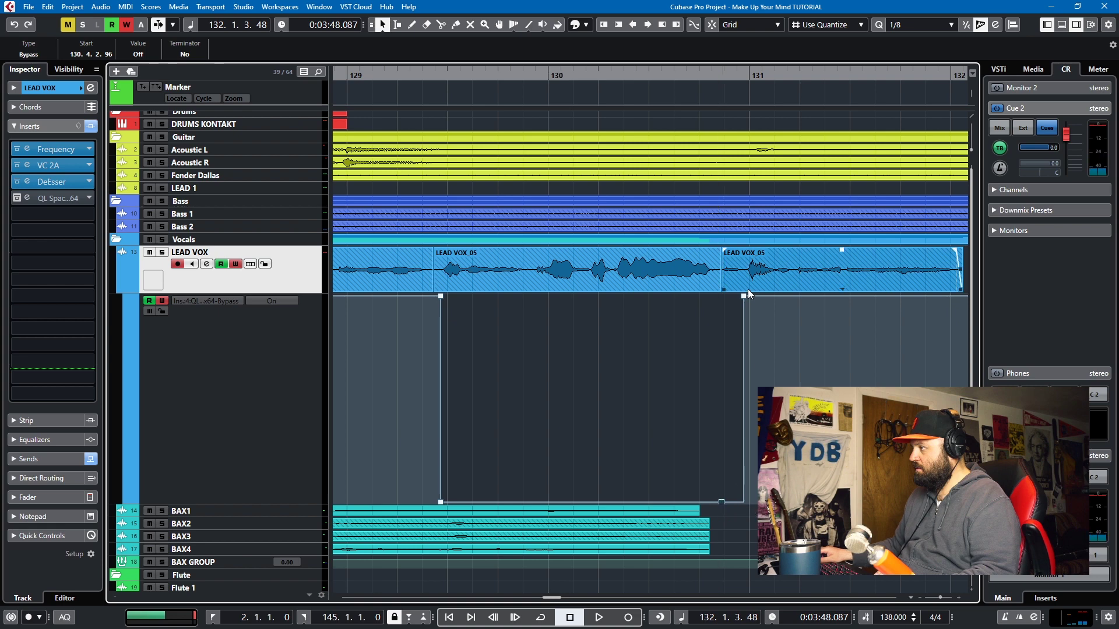
{"action": "left_click_drag", "start_coordinate": [744, 297], "coordinate": [721, 298]}
{"action": "key", "text": "space"}
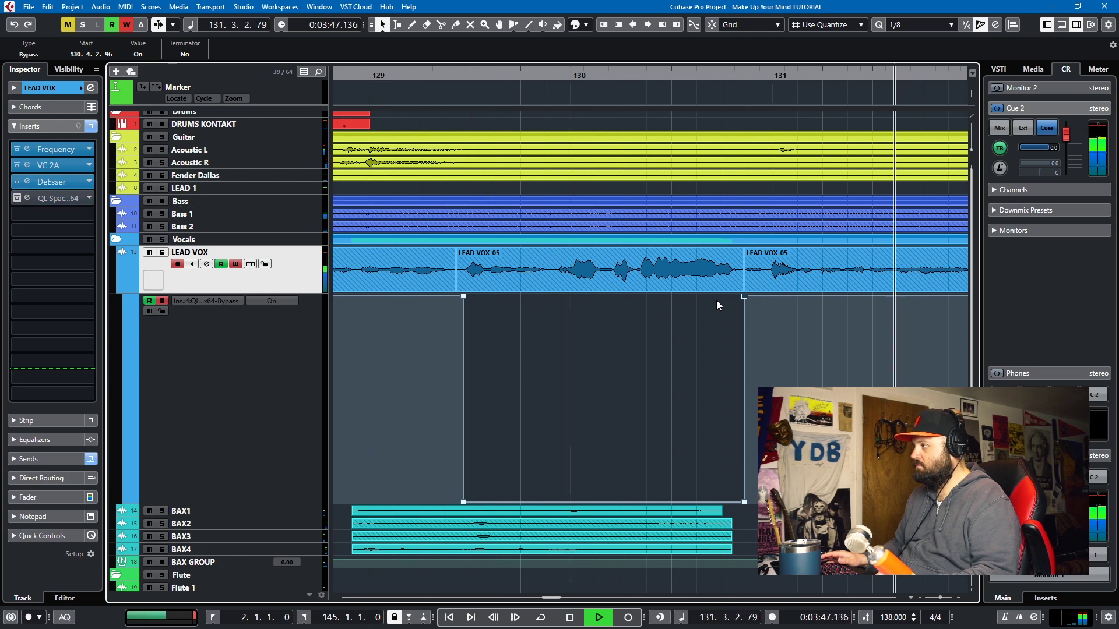
{"action": "key", "text": "space"}
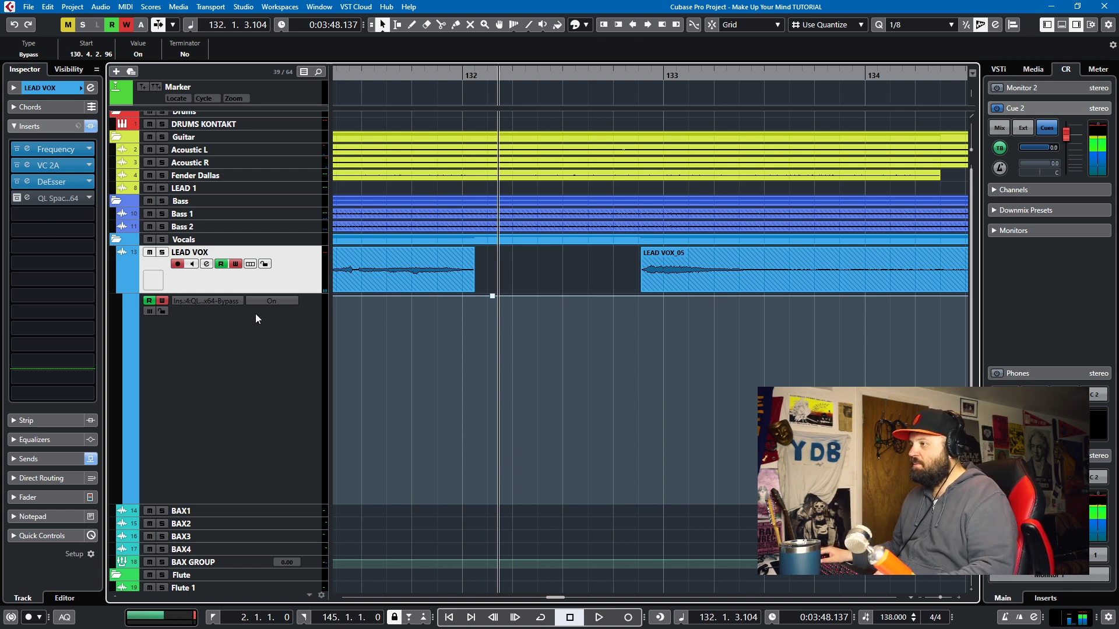
Turn off automation reading and writing on LEAD VOX.
{"action": "left_click", "coordinate": [222, 264]}
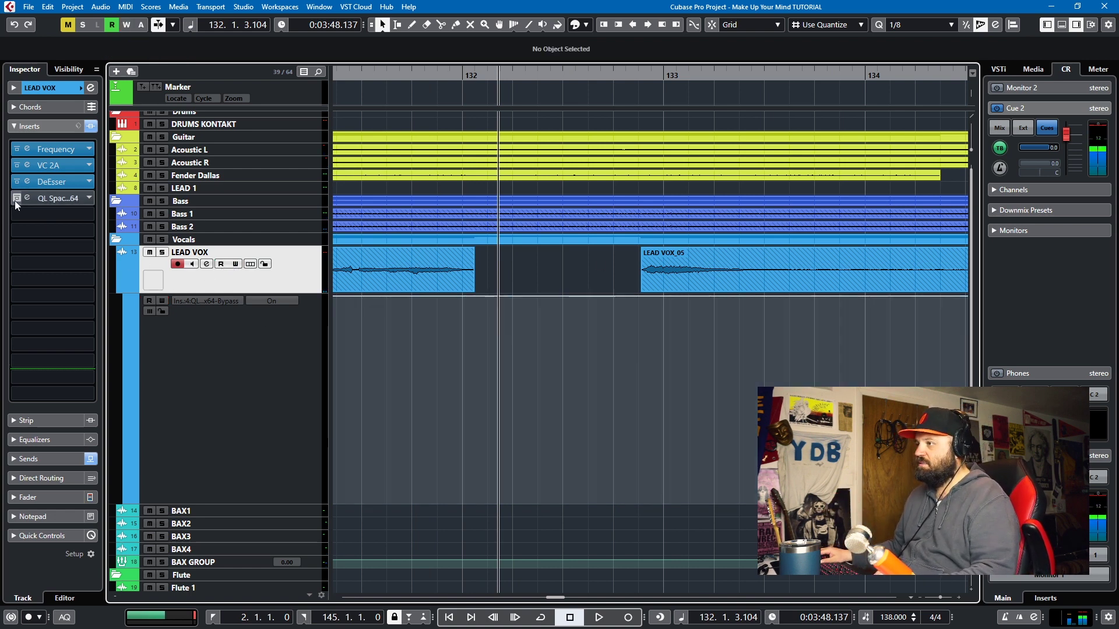
{"action": "scroll", "coordinate": [427, 280], "scroll_direction": "down", "scroll_amount": 5}
{"action": "scroll", "coordinate": [426, 285], "scroll_direction": "up", "scroll_amount": 5}
{"action": "scroll", "coordinate": [428, 289], "scroll_direction": "down", "scroll_amount": 3}
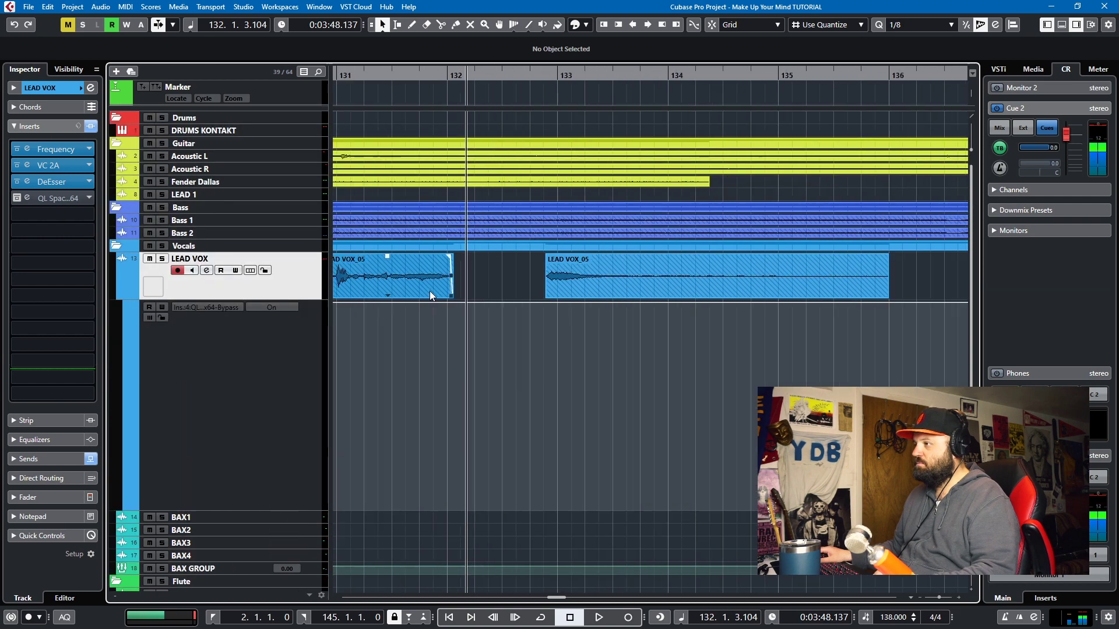
{"action": "scroll", "coordinate": [440, 296], "scroll_direction": "left", "scroll_amount": 3}
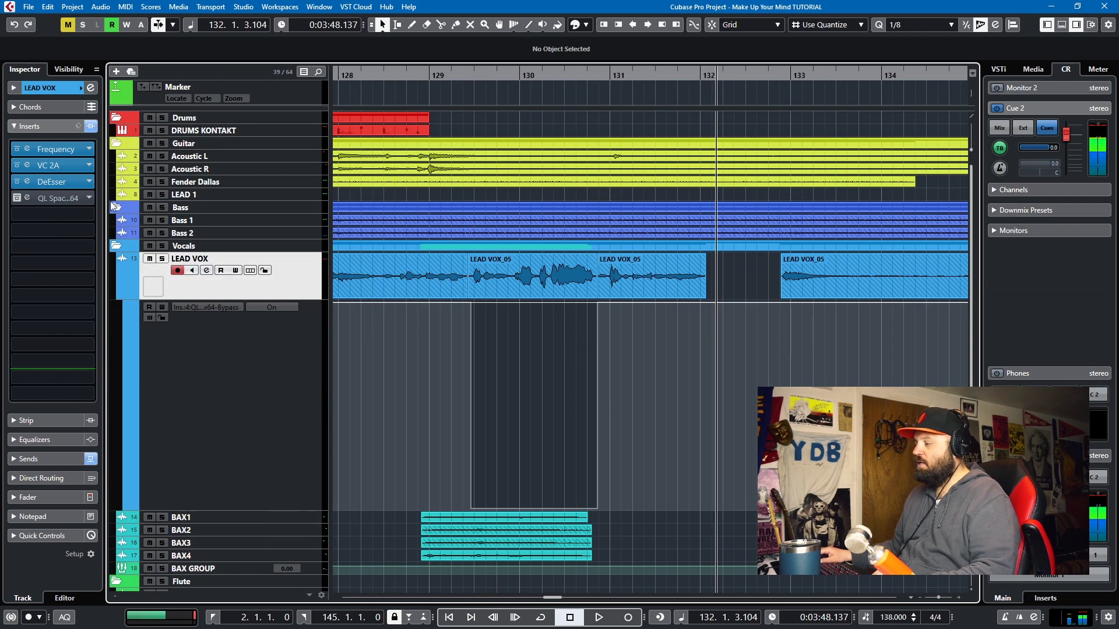
Enlarge LEAD VOX again and duplicate the track.
{"action": "left_click", "coordinate": [286, 373]}
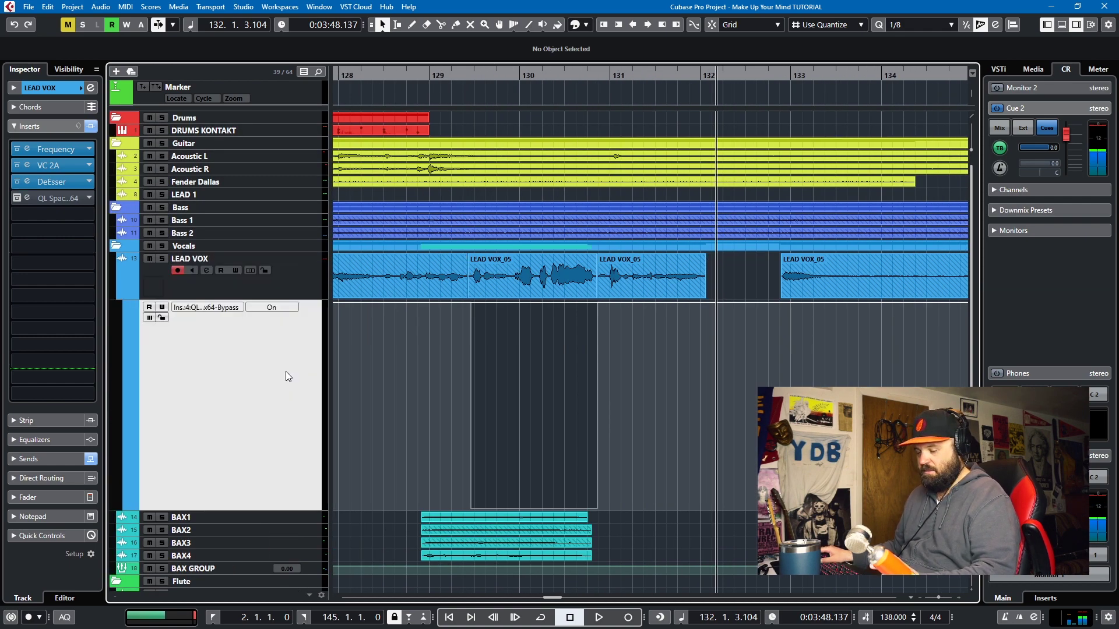
{"action": "key", "text": "z"}
{"action": "key", "text": "ctrl+alt+e"}
{"action": "right_click", "coordinate": [299, 300]}
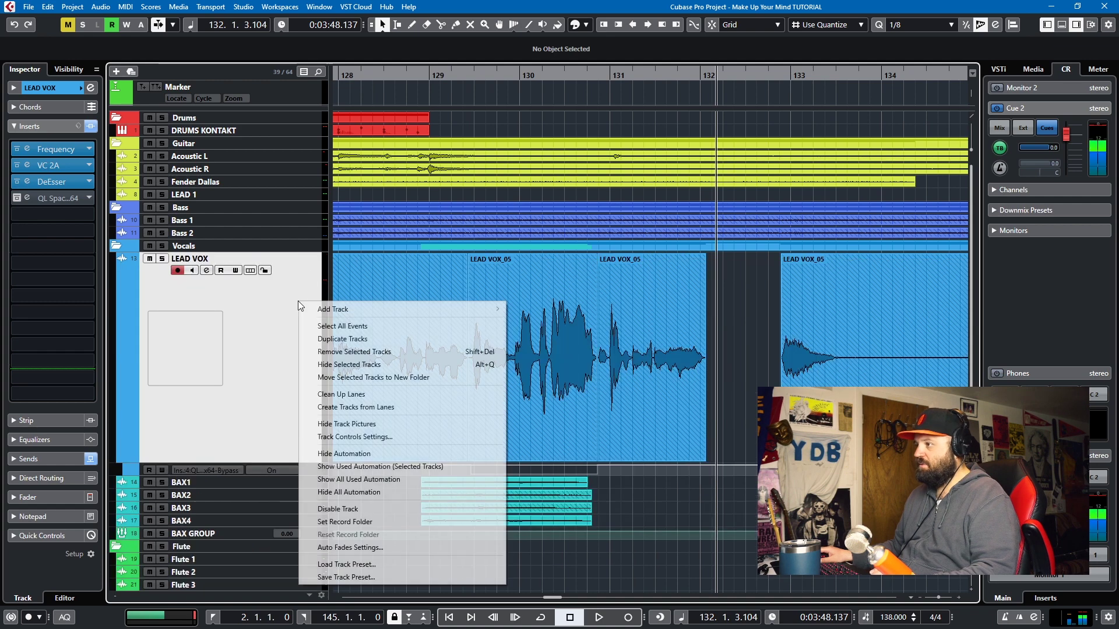
{"action": "left_click", "coordinate": [339, 340]}
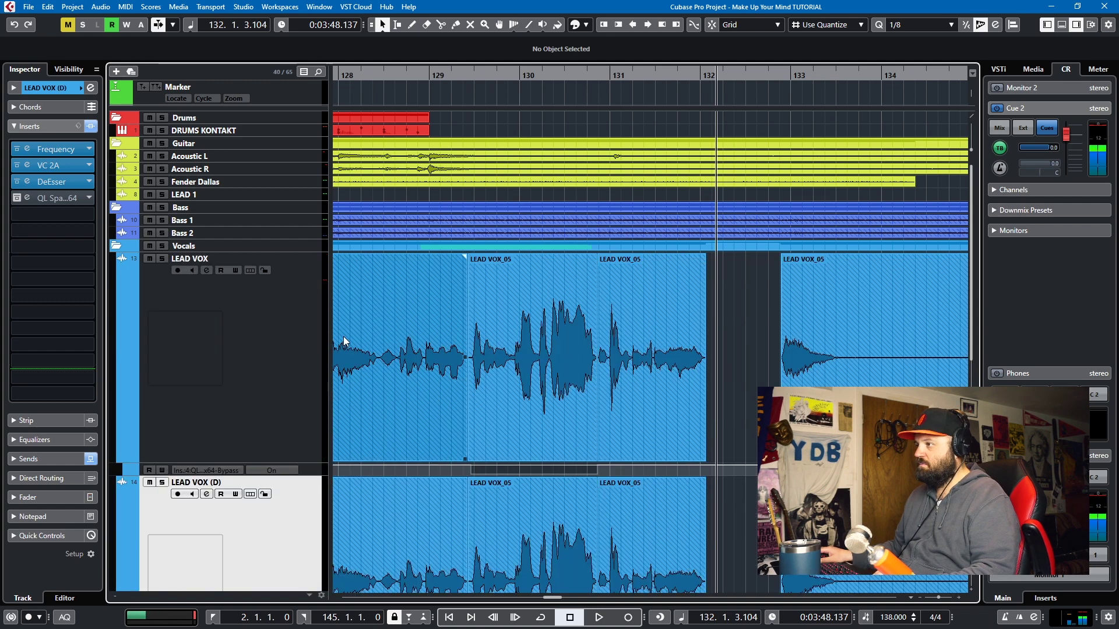
Delete the vocal events that follow the bar 129–130 phrase on LEAD VOX (D).
{"action": "scroll", "coordinate": [529, 282], "scroll_direction": "down", "scroll_amount": 3}
{"action": "scroll", "coordinate": [529, 281], "scroll_direction": "up", "scroll_amount": 2}
{"action": "scroll", "coordinate": [529, 282], "scroll_direction": "down", "scroll_amount": 2, "text": "ctrl"}
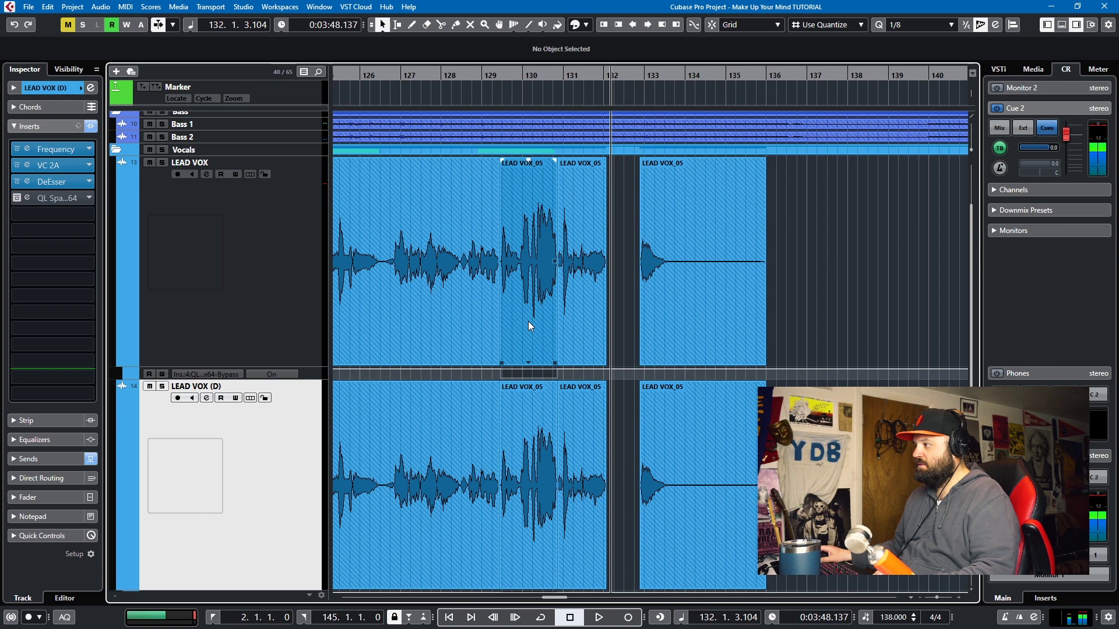
{"action": "key", "text": "1"}
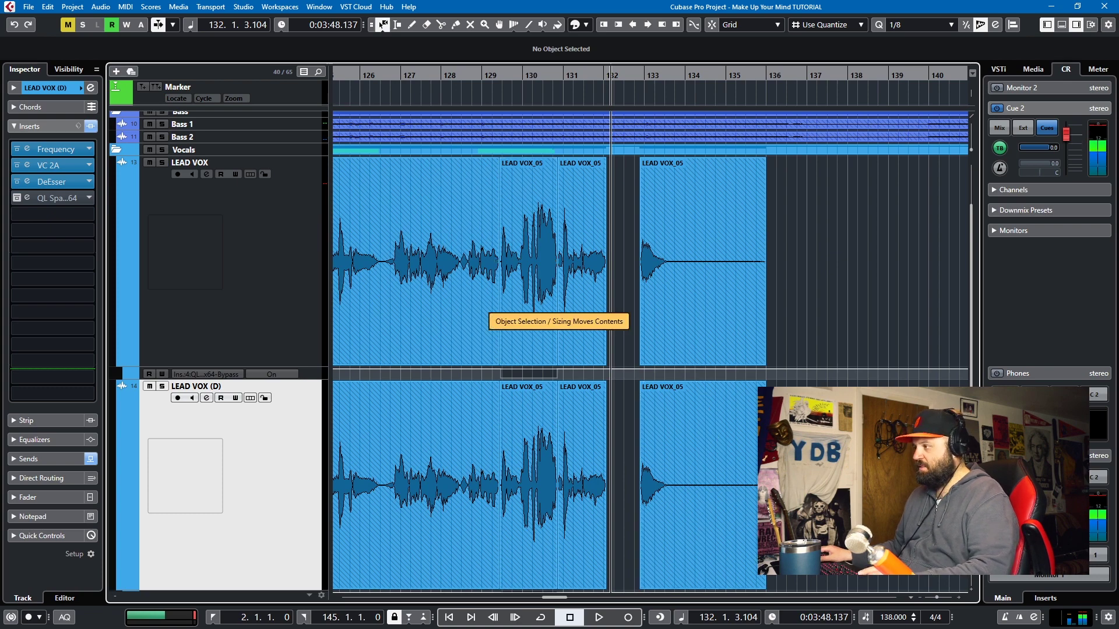
{"action": "left_click_drag", "start_coordinate": [572, 468], "coordinate": [574, 467]}
{"action": "key", "text": "Delete"}
{"action": "scroll", "coordinate": [574, 467], "scroll_direction": "down", "scroll_amount": 2, "text": "ctrl"}
{"action": "left_click", "coordinate": [714, 519]}
{"action": "scroll", "coordinate": [652, 408], "scroll_direction": "up", "scroll_amount": 3}
{"action": "left_click", "coordinate": [651, 354]}
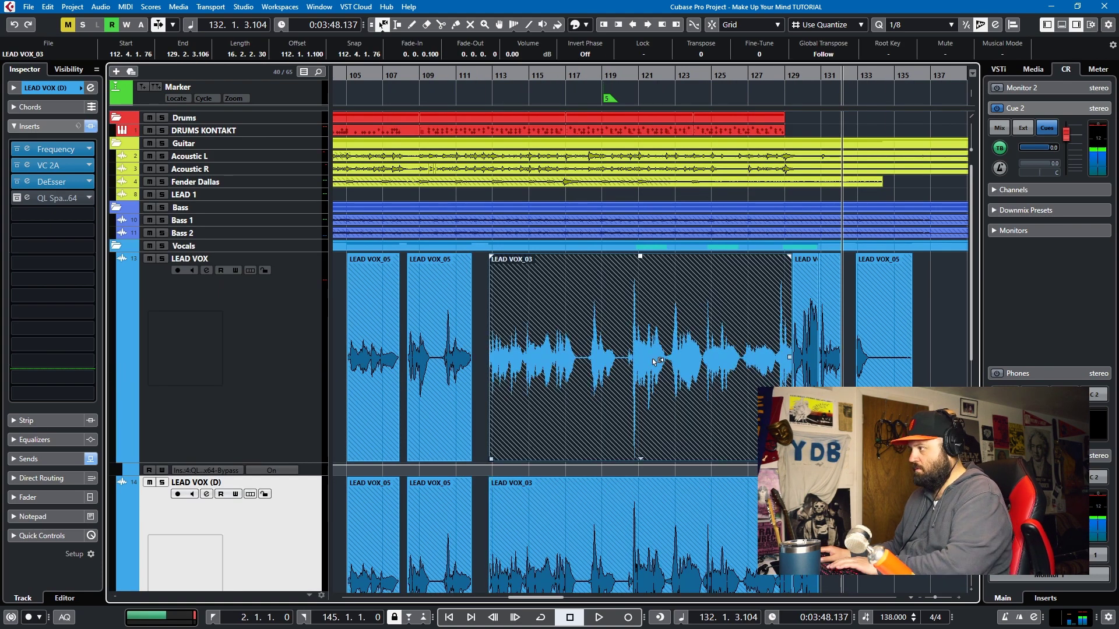
{"action": "key", "text": "Delete"}
{"action": "scroll", "coordinate": [651, 354], "scroll_direction": "left", "scroll_amount": 10}
{"action": "scroll", "coordinate": [824, 361], "scroll_direction": "right", "scroll_amount": 10}
{"action": "key", "text": "ctrl+z"}
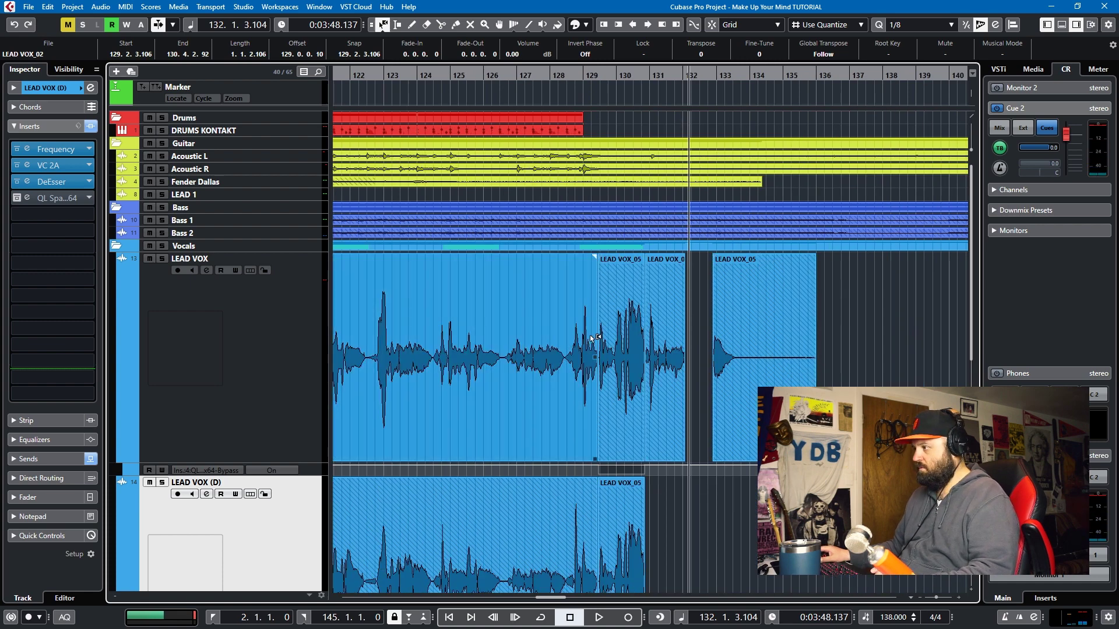
Remove the vocal events before the phrase from LEAD VOX (D) and restore the normal object selection mode.
{"action": "scroll", "coordinate": [449, 208], "scroll_direction": "down", "scroll_amount": 5}
{"action": "left_click", "coordinate": [199, 587]}
{"action": "scroll", "coordinate": [448, 198], "scroll_direction": "down", "scroll_amount": 4, "text": "ctrl"}
{"action": "scroll", "coordinate": [457, 190], "scroll_direction": "up", "scroll_amount": 7, "text": "ctrl"}
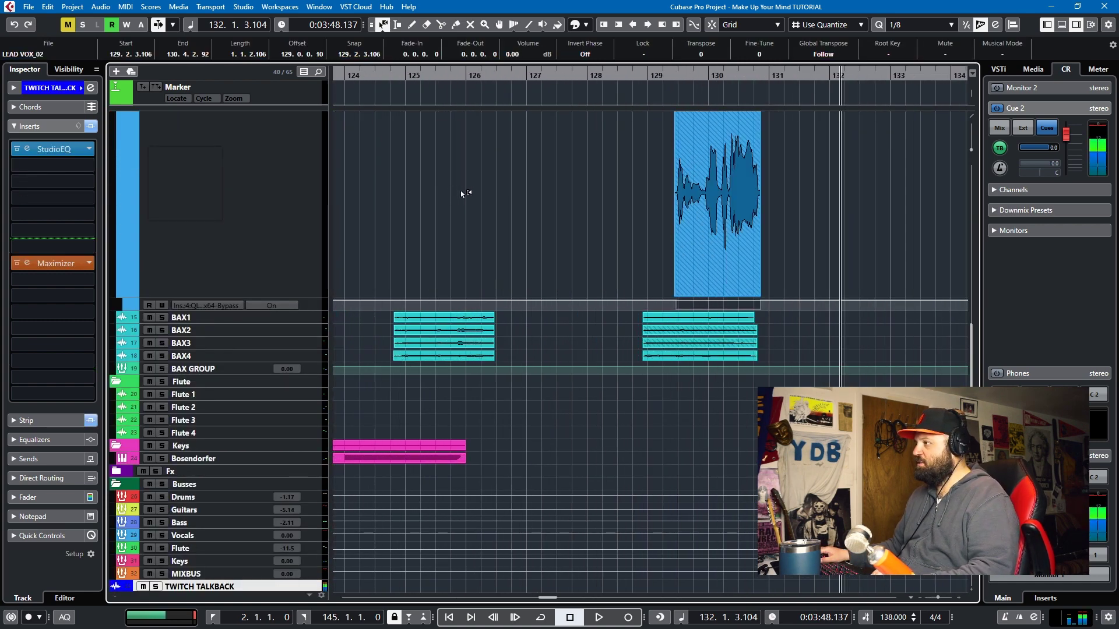
{"action": "scroll", "coordinate": [863, 212], "scroll_direction": "up", "scroll_amount": 5}
{"action": "scroll", "coordinate": [810, 212], "scroll_direction": "down", "scroll_amount": 5}
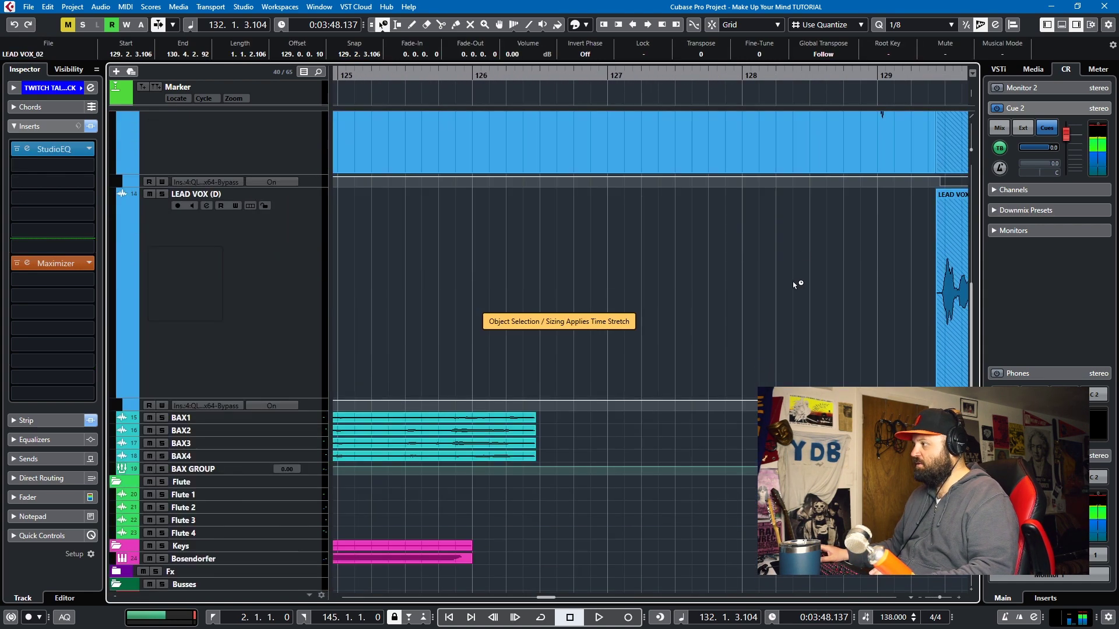
{"action": "scroll", "coordinate": [757, 251], "scroll_direction": "right", "scroll_amount": 3}
{"action": "key", "text": "1"}
{"action": "key", "text": "1"}
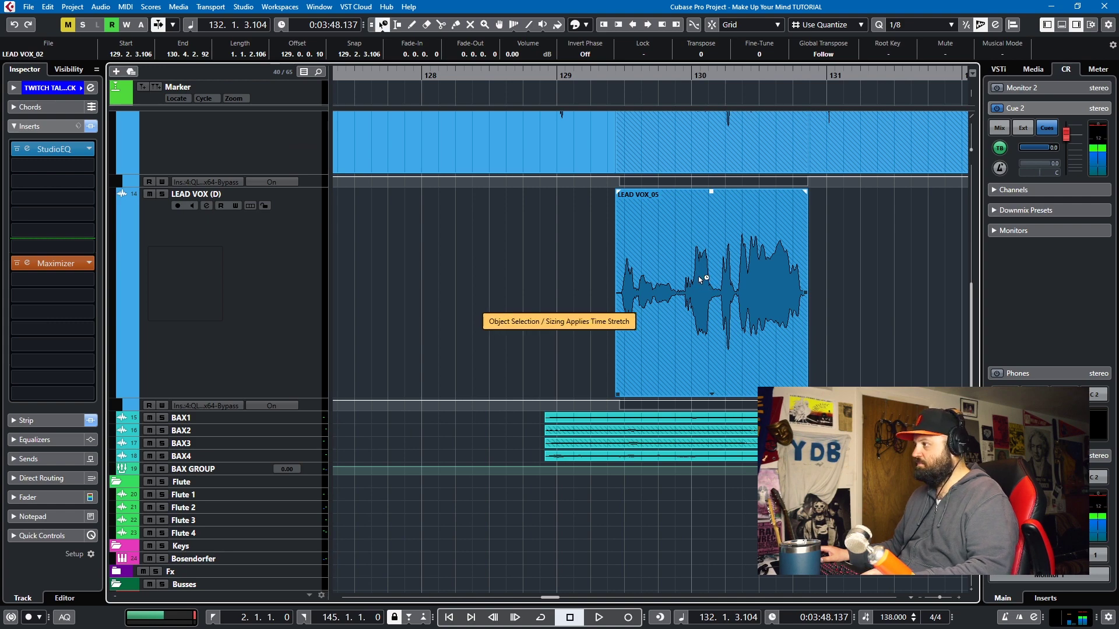
Mute the phrase's event from bar 129 to 130 on the original LEAD VOX track.
{"action": "scroll", "coordinate": [699, 245], "scroll_direction": "up", "scroll_amount": 3}
{"action": "left_click", "coordinate": [712, 396]}
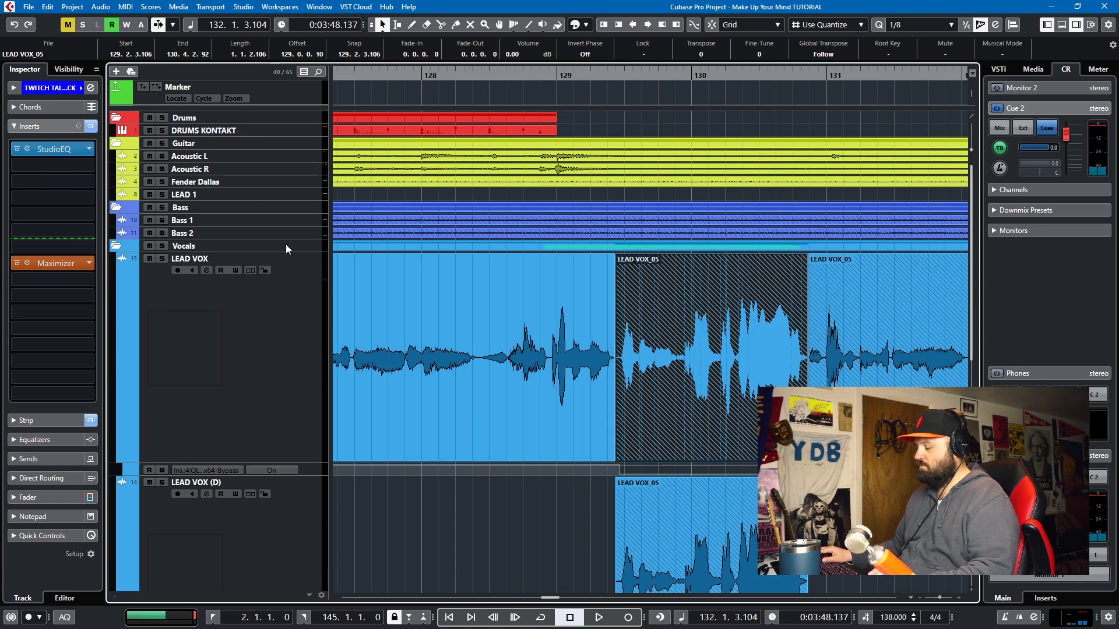
{"action": "key", "text": "shift+m"}
{"action": "left_click", "coordinate": [466, 333]}
Select the LEAD VOX (D) track and take its QL Spaces insert out of bypass.
{"action": "scroll", "coordinate": [466, 334], "scroll_direction": "down", "scroll_amount": 5}
{"action": "left_click", "coordinate": [661, 219]}
{"action": "left_click", "coordinate": [216, 206]}
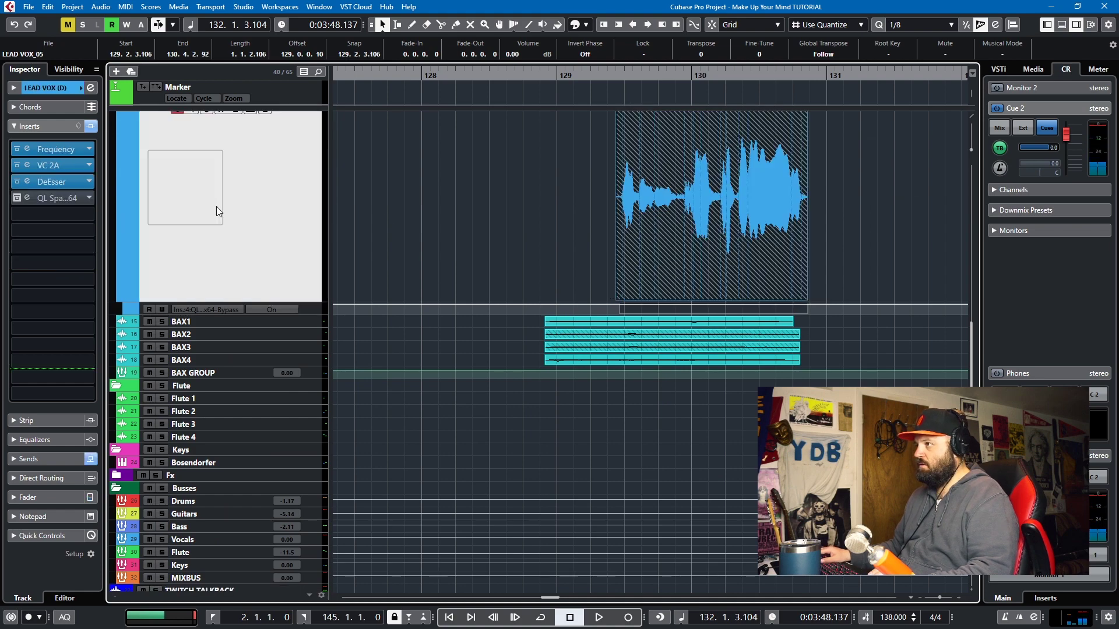
{"action": "left_click", "coordinate": [29, 199]}
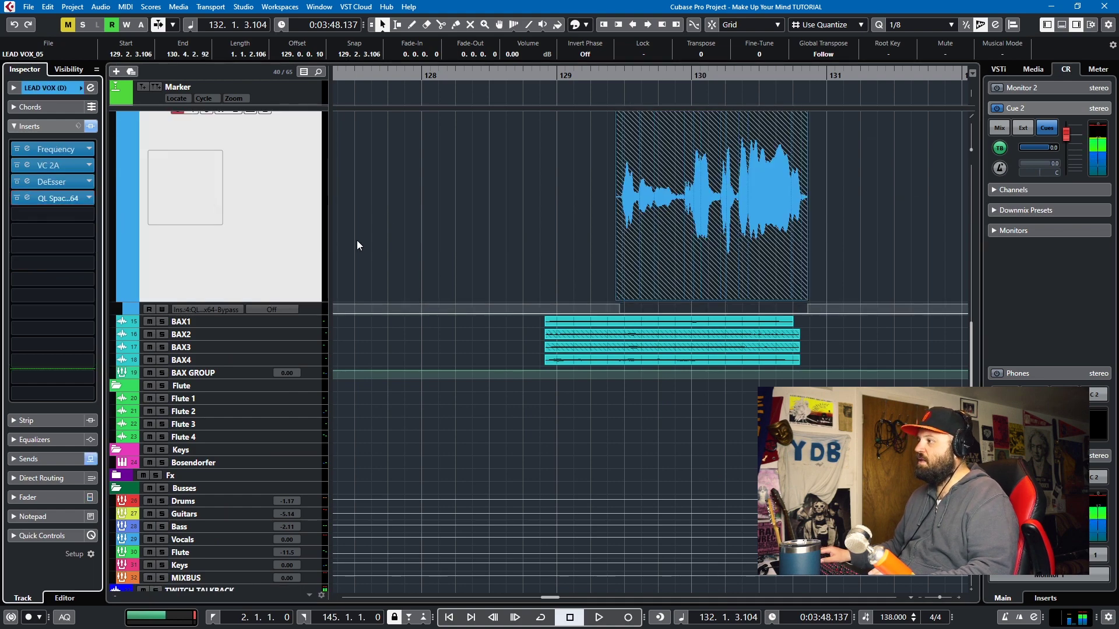
Play both vocal tracks from around bar 129 to check the reverb on the duplicated phrase.
{"action": "scroll", "coordinate": [581, 254], "scroll_direction": "up", "scroll_amount": 5}
{"action": "scroll", "coordinate": [607, 277], "scroll_direction": "down", "scroll_amount": 3}
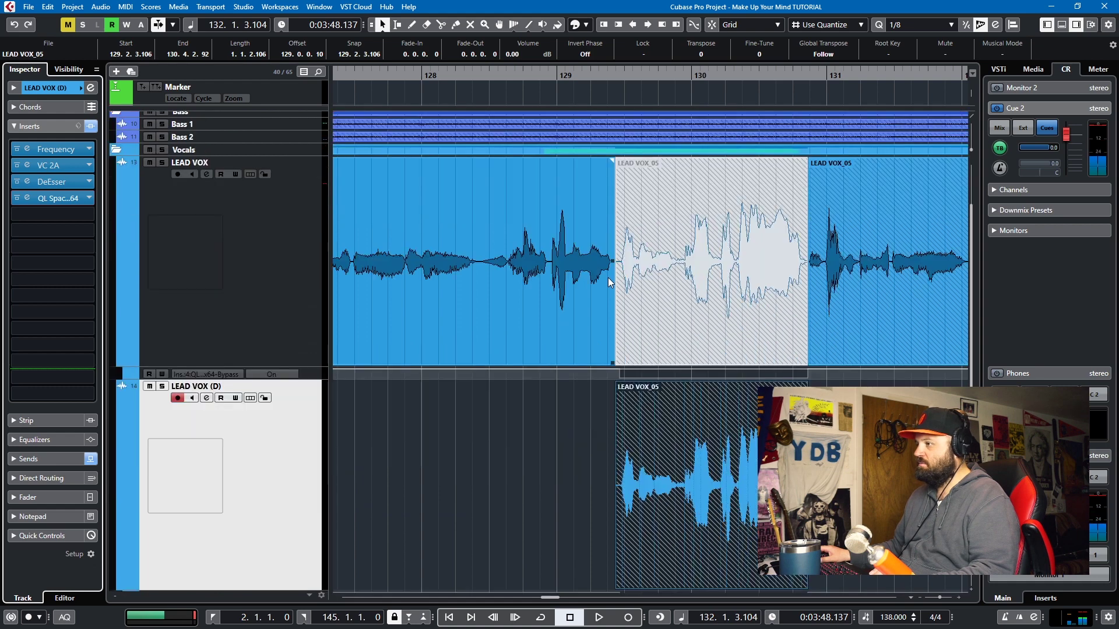
{"action": "key", "text": "KP_Subtract"}
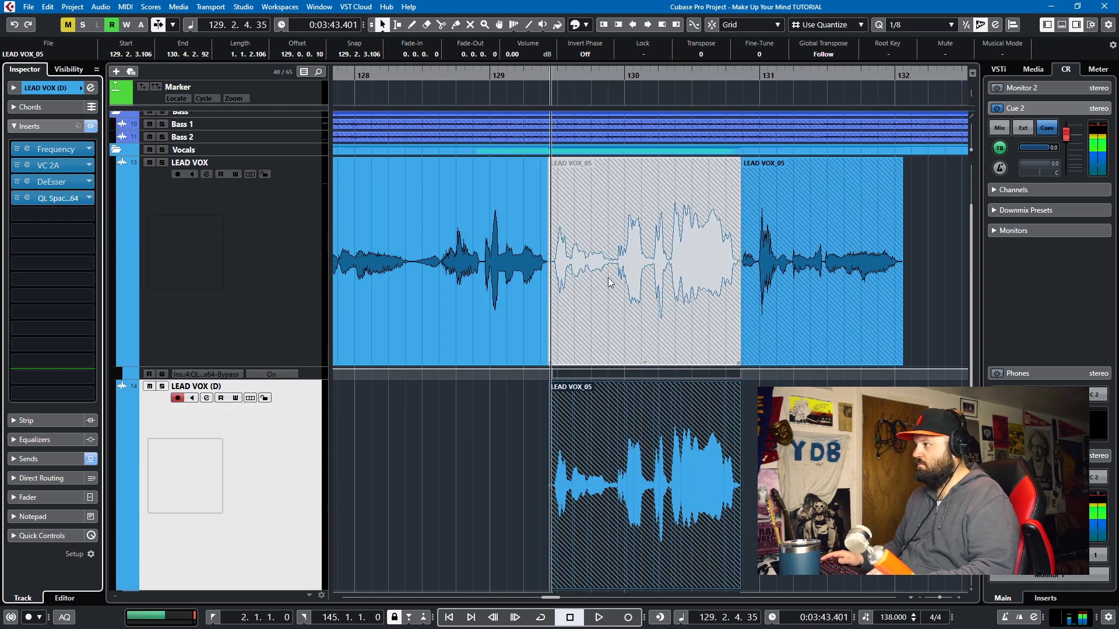
{"action": "key", "text": "space"}
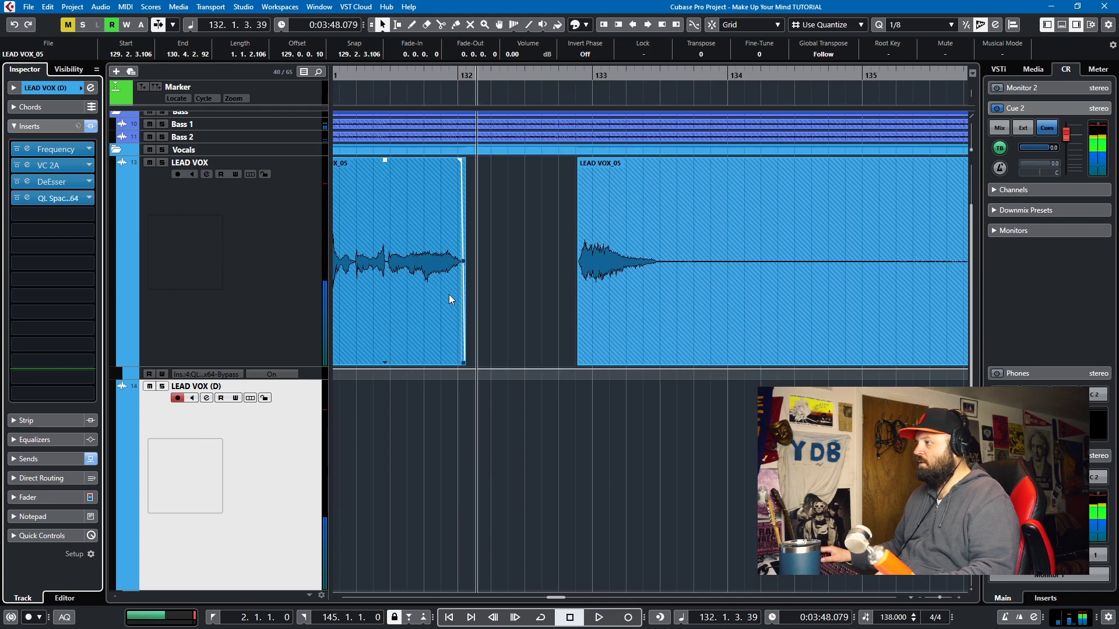
{"action": "key", "text": "space"}
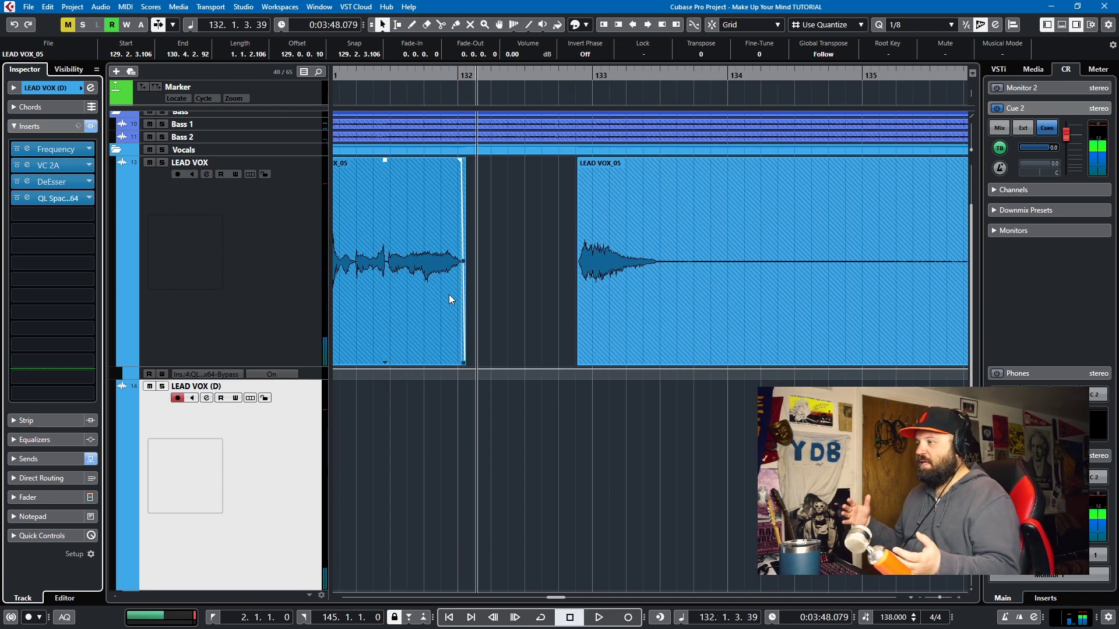
{"action": "left_click", "coordinate": [489, 263]}
{"action": "scroll", "coordinate": [422, 303], "scroll_direction": "down", "scroll_amount": 3}
{"action": "scroll", "coordinate": [417, 303], "scroll_direction": "up", "scroll_amount": 4}
{"action": "scroll", "coordinate": [417, 303], "scroll_direction": "down", "scroll_amount": 3}
{"action": "scroll", "coordinate": [418, 303], "scroll_direction": "left", "scroll_amount": 3}
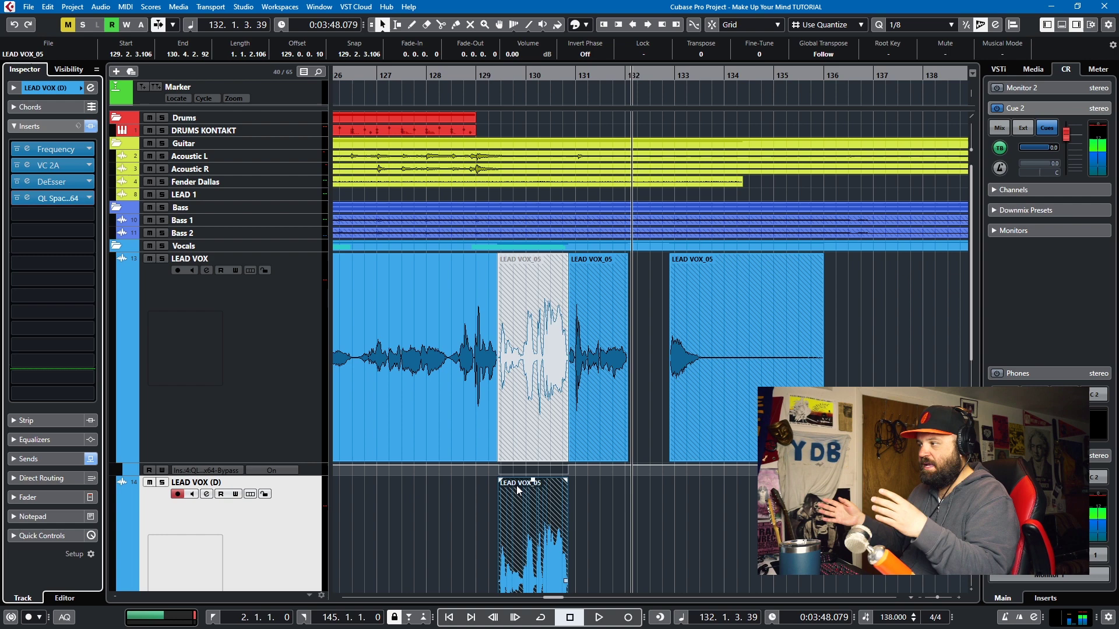
{"action": "left_click", "coordinate": [526, 261]}
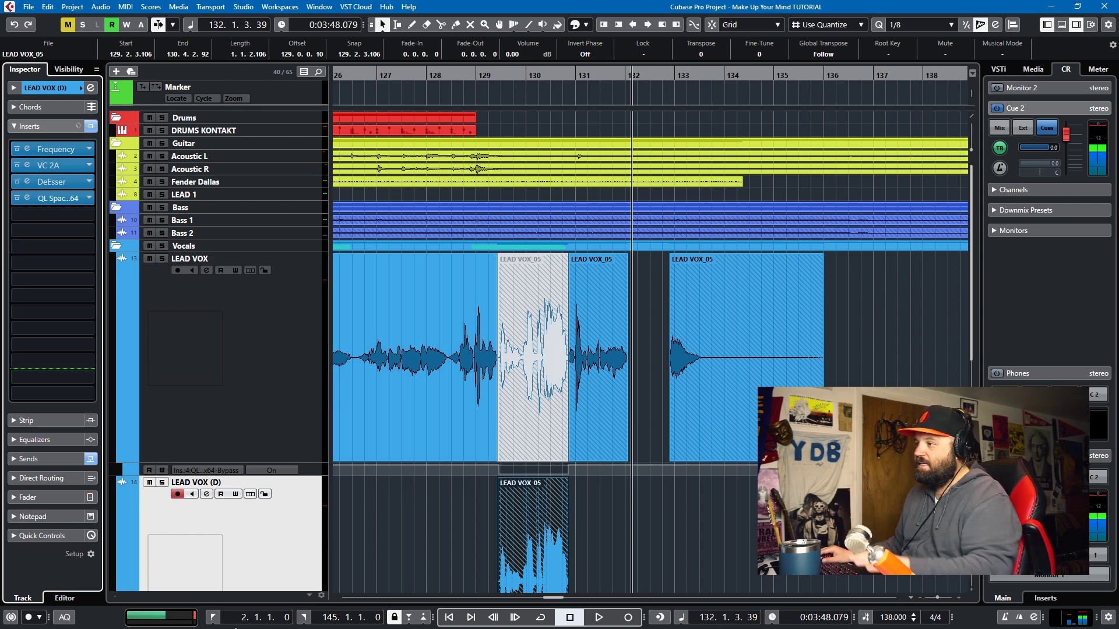
{"action": "scroll", "coordinate": [274, 524], "scroll_direction": "down", "scroll_amount": 6}
{"action": "scroll", "coordinate": [545, 184], "scroll_direction": "up", "scroll_amount": 6}
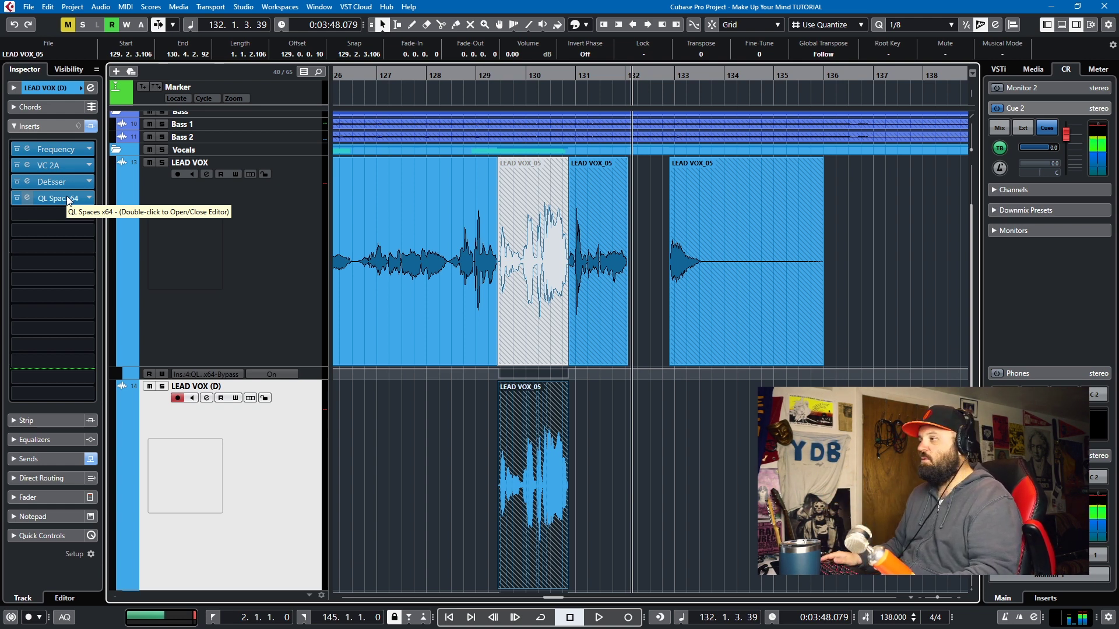
Replay the phrase and the vocal that follows it to hear the reverb tail continue past the phrase.
{"action": "key", "text": "KP_Subtract"}
{"action": "key", "text": "space"}
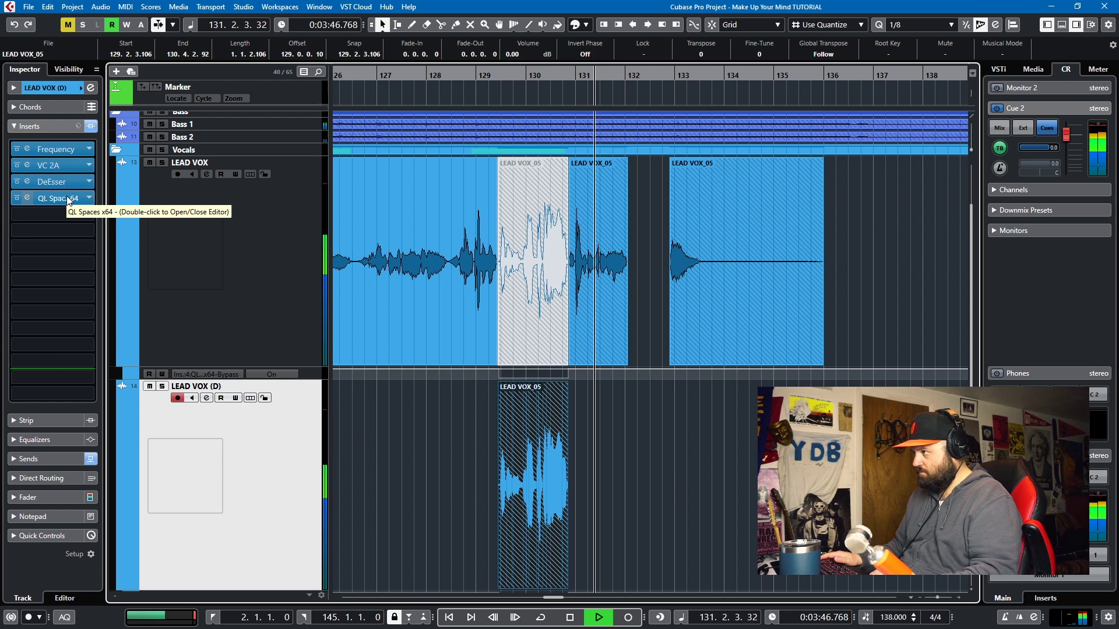
{"action": "key", "text": "space"}
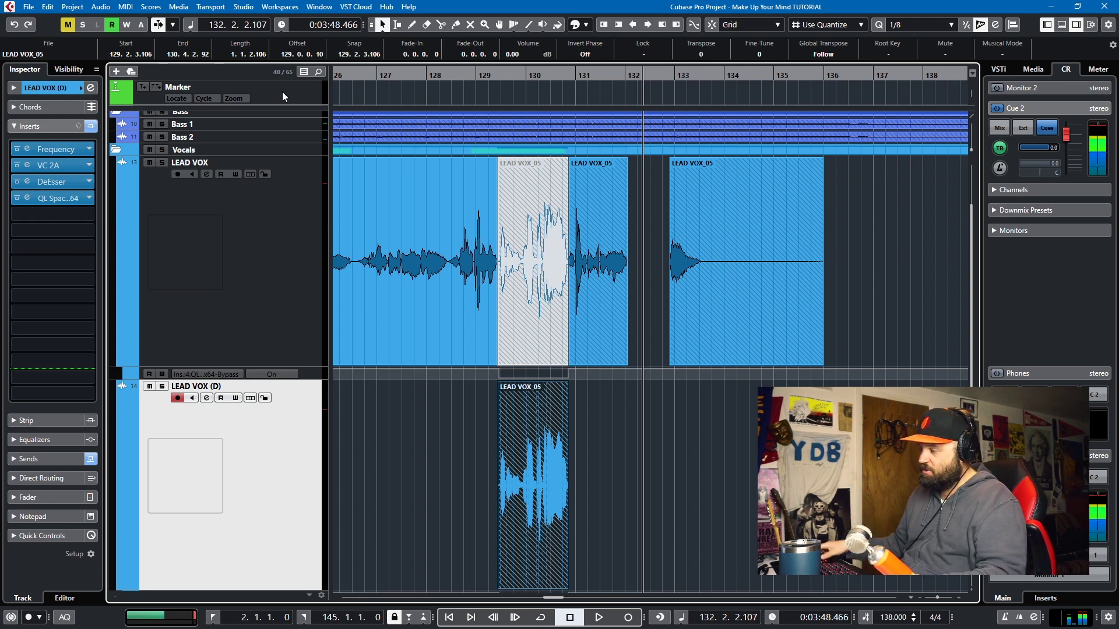
{"action": "mouse_move", "coordinate": [573, 196]}
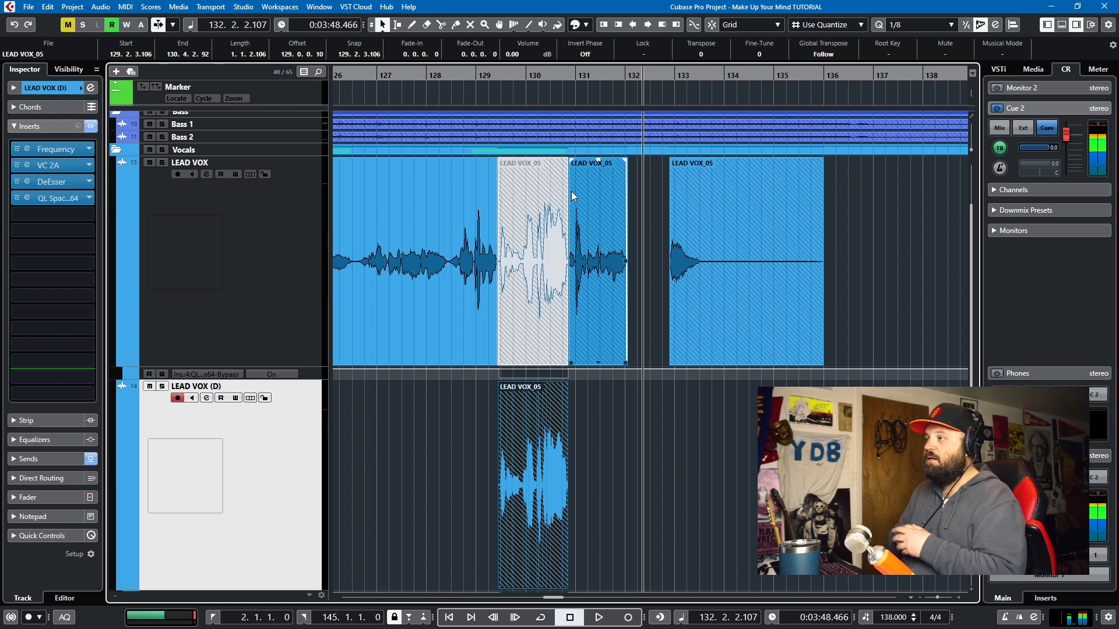